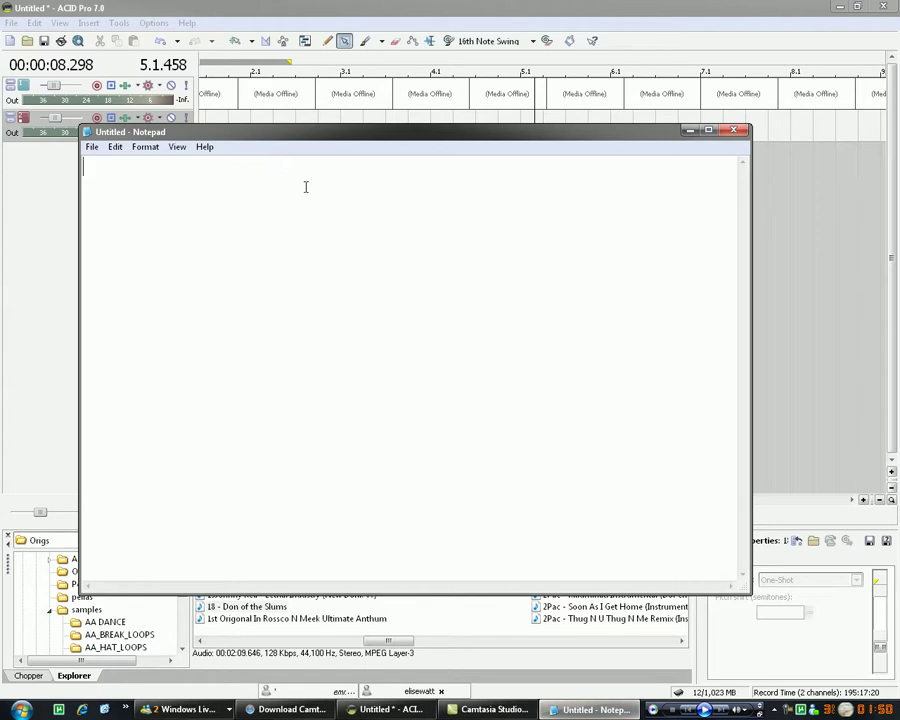
Step: Write the note "the track is : don of the slums - ff7 ost =" in the blank document and begin erasing it from the end
type("th")
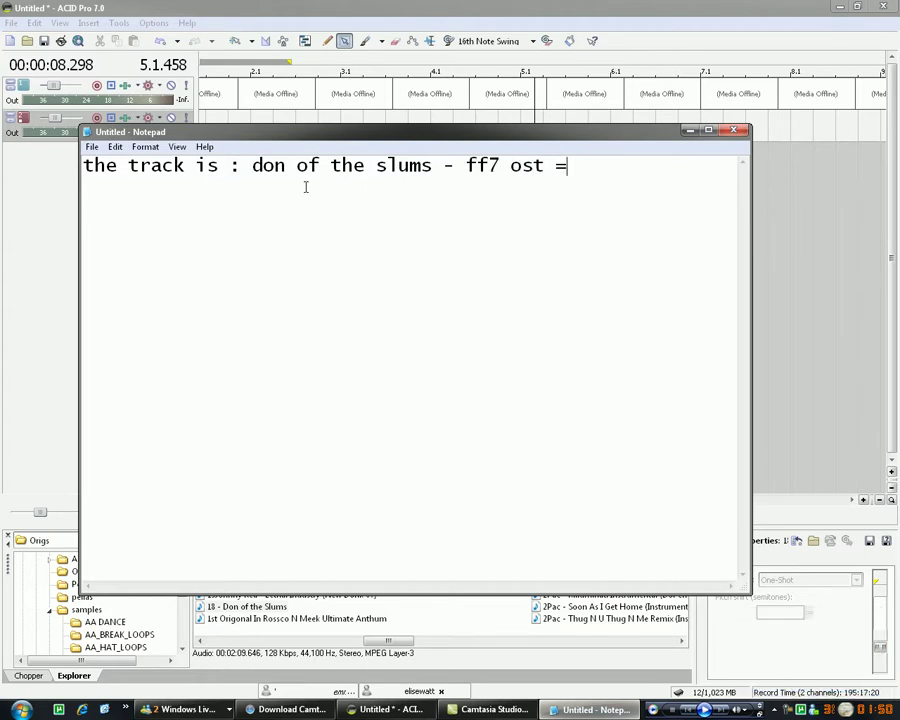
key("BackSpace")
key("BackSpace")
key("BackSpace")
key("BackSpace")
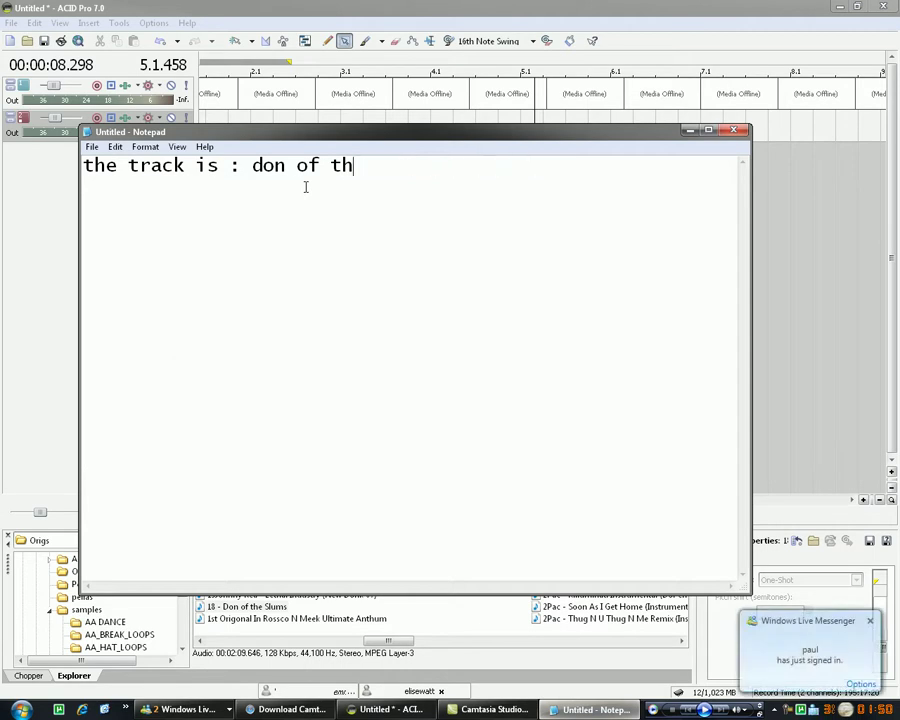
Step: Switch to ACID Pro, activate the Draw tool and play the kick track briefly from the project start
left_click(383, 24)
left_click(328, 515)
scroll(240, 252, "up", 1)
scroll(240, 253, "up", 1)
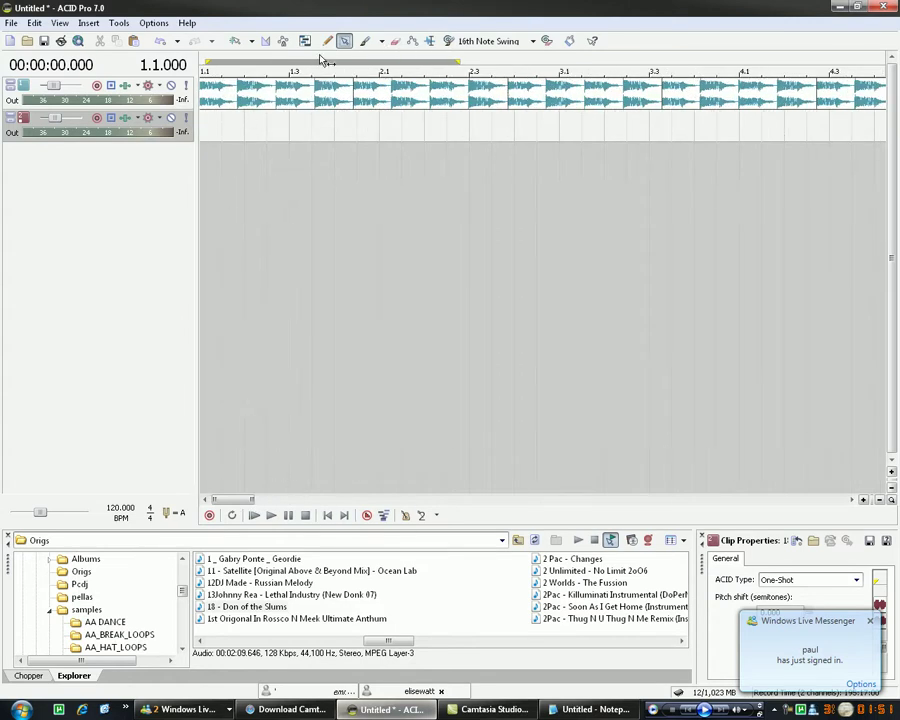
key("ctrl+d")
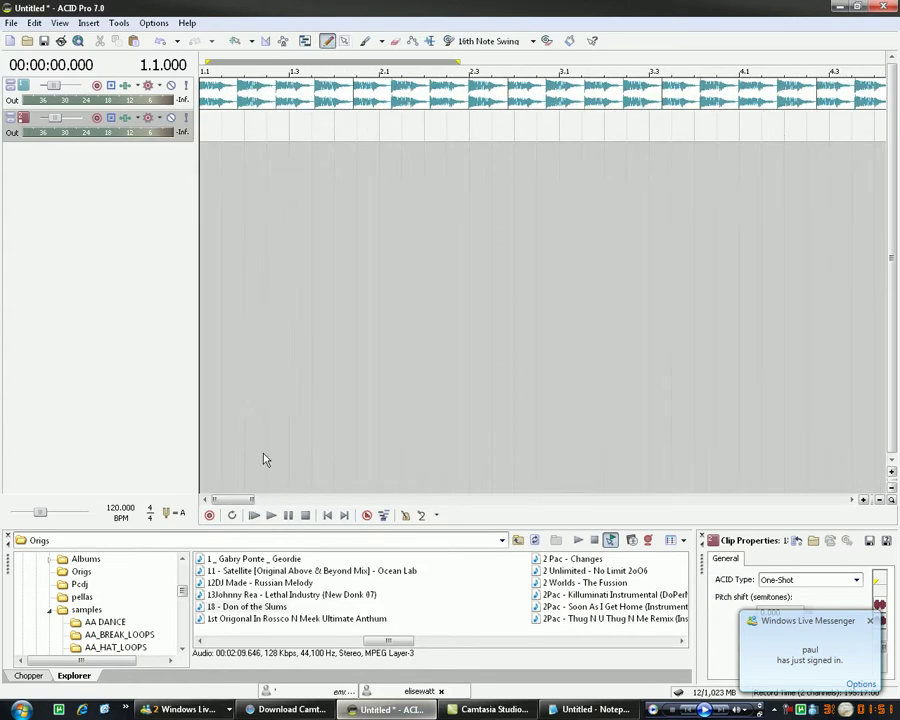
left_click(271, 515)
left_click(288, 515)
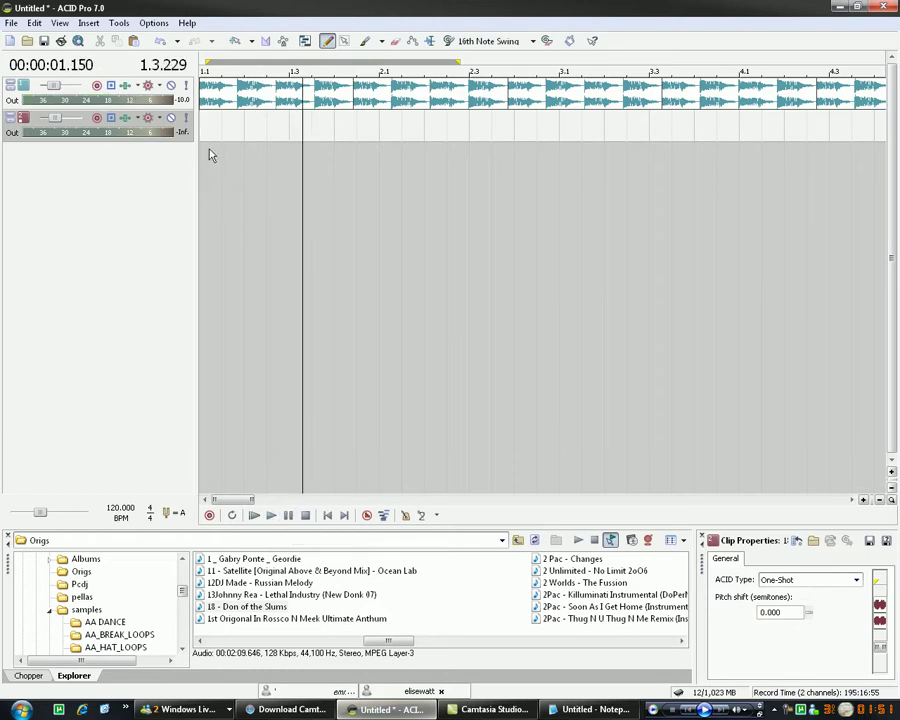
Step: Paint the Don of the Slums clip along the second track and shift it earlier so it starts at the project beginning
left_click_drag(213, 110, 885, 118)
left_click(246, 280)
scroll(246, 280, "up", 5)
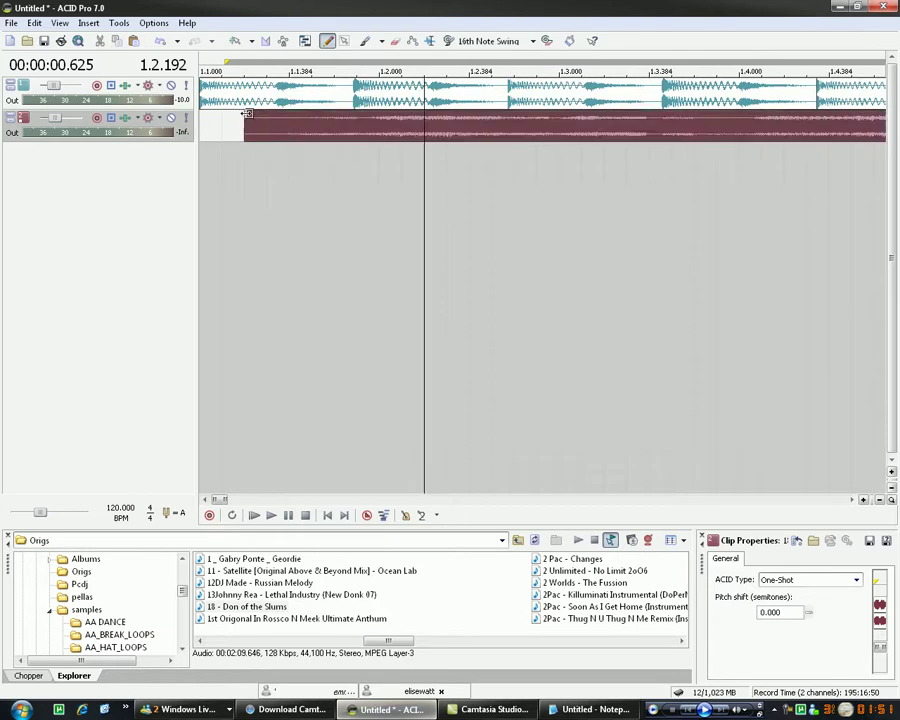
left_click_drag(287, 120, 204, 130)
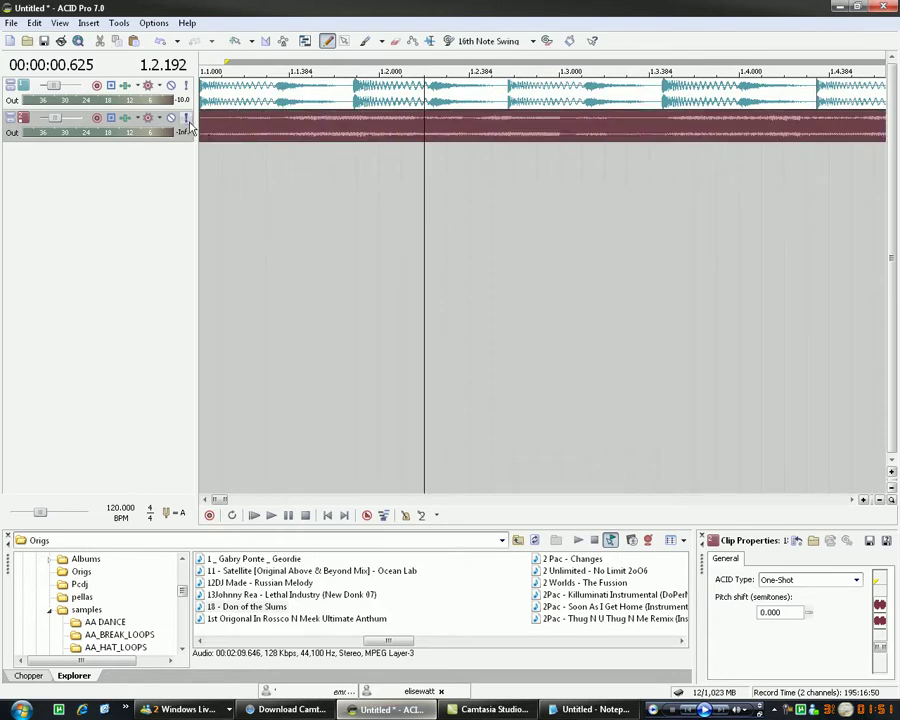
Step: Solo the song track and play its opening from the project start
left_click(186, 87)
left_click(185, 120)
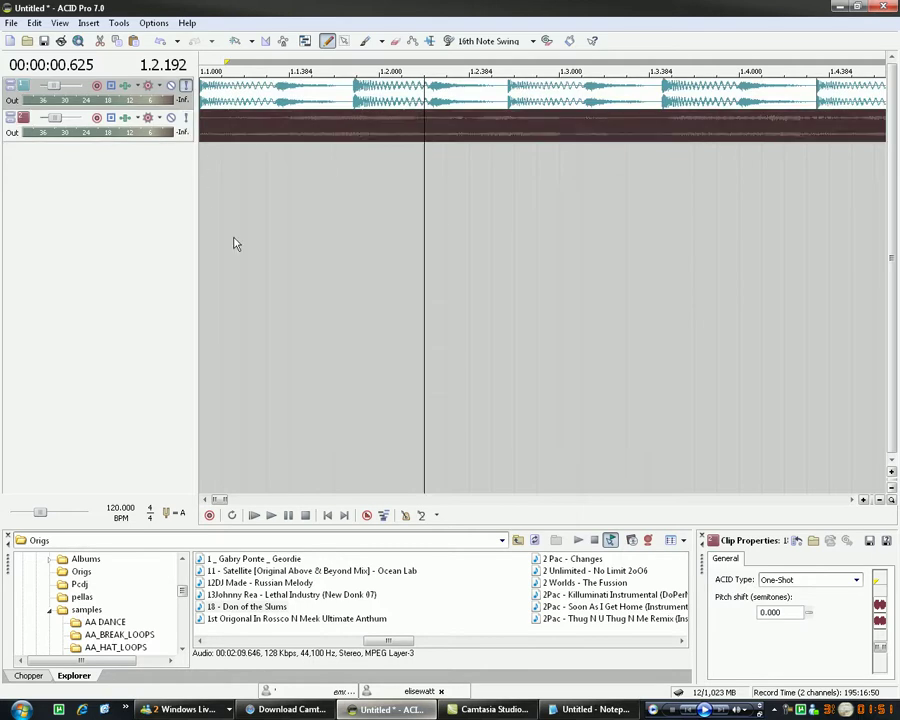
left_click(187, 87)
left_click(186, 119)
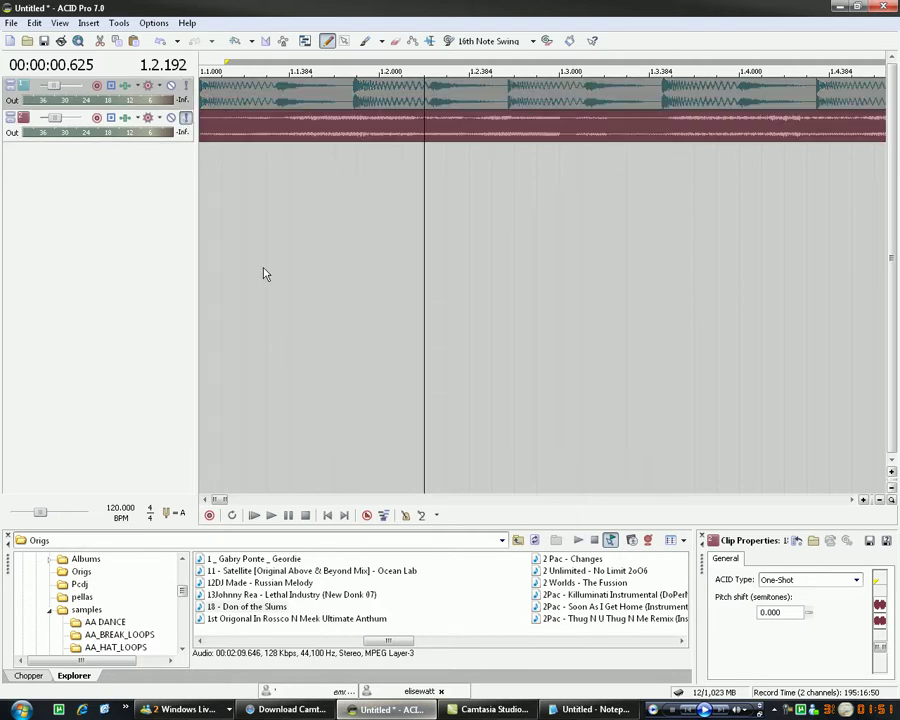
left_click(306, 515)
left_click(271, 515)
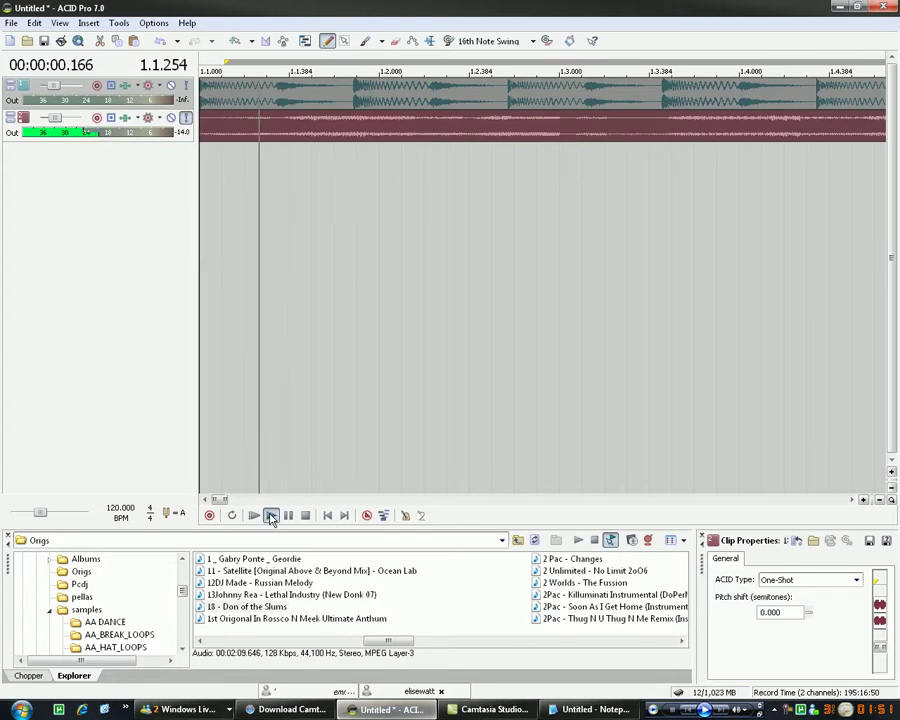
left_click(288, 515)
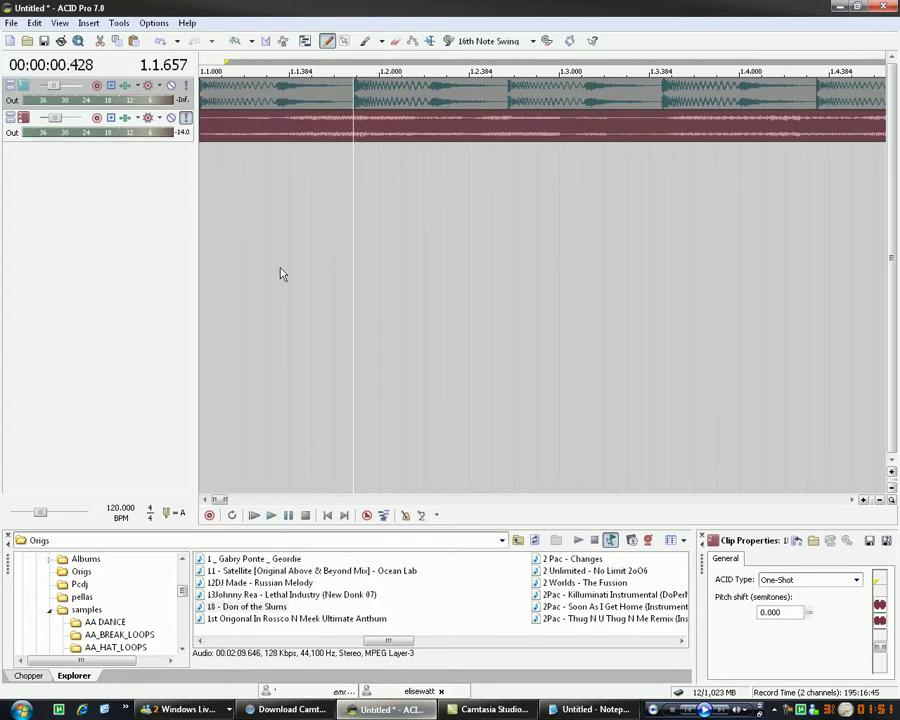
Step: Set the song clip's ACID type to Beatmapped and its initial tempo to 111.093 BPM
left_click(277, 106)
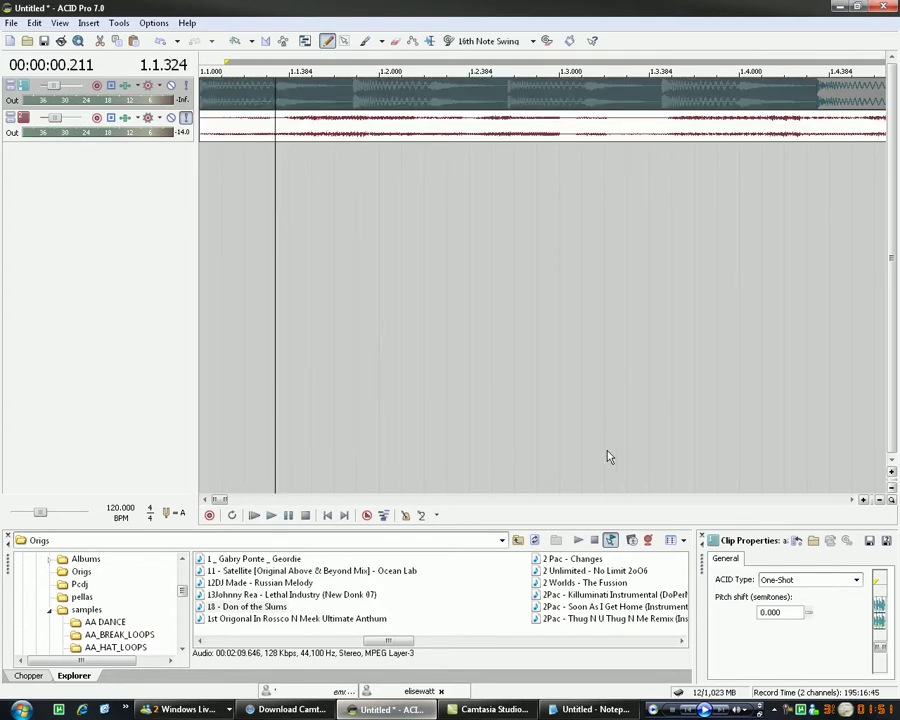
left_click(784, 580)
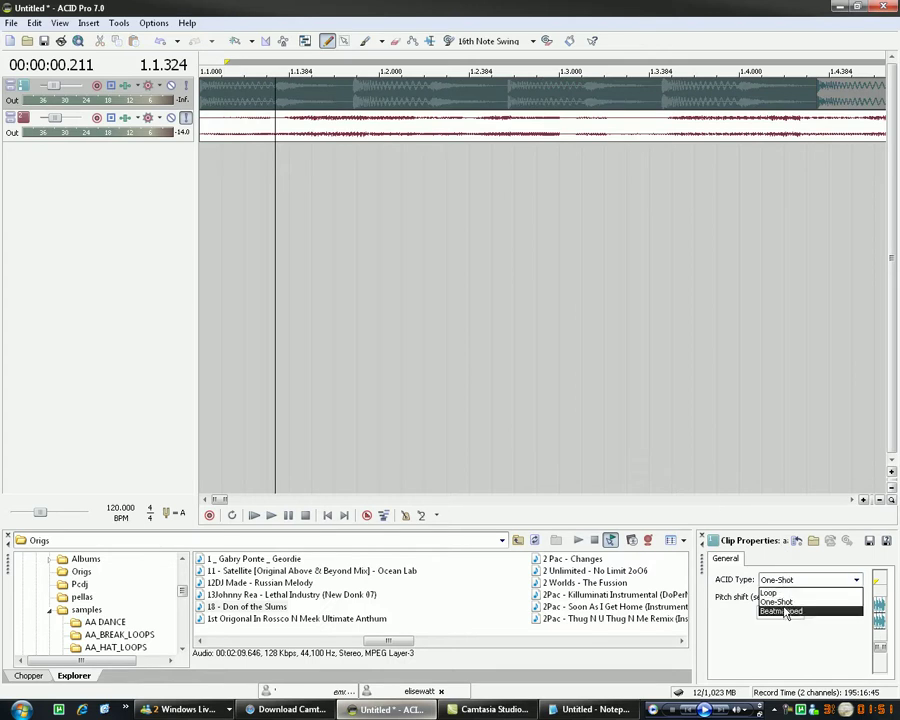
left_click(480, 129)
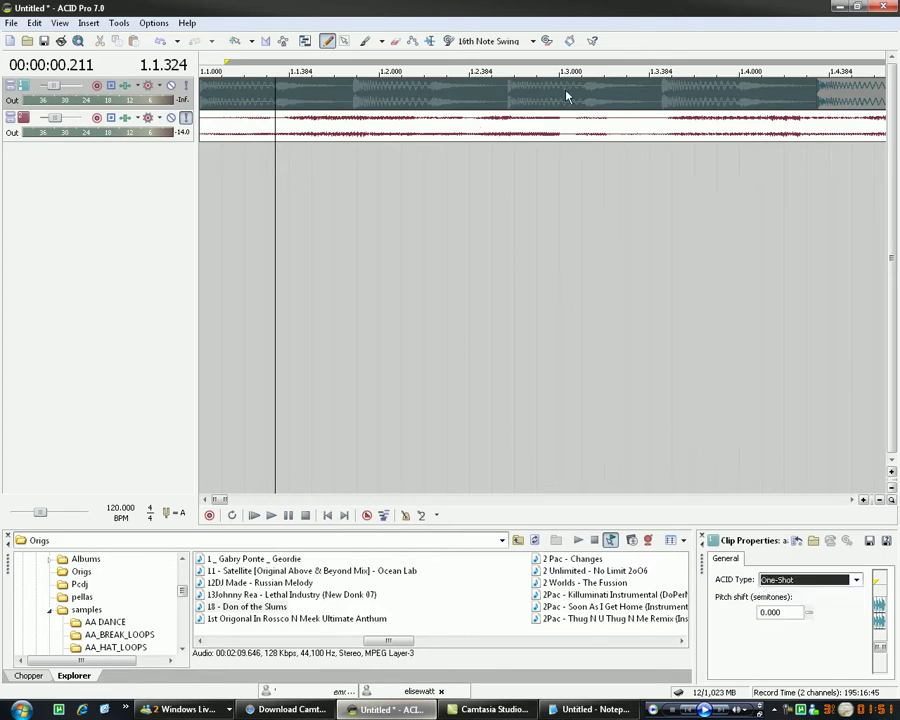
left_click(566, 122)
left_click(785, 580)
left_click(790, 616)
left_click(796, 588)
left_click(796, 618)
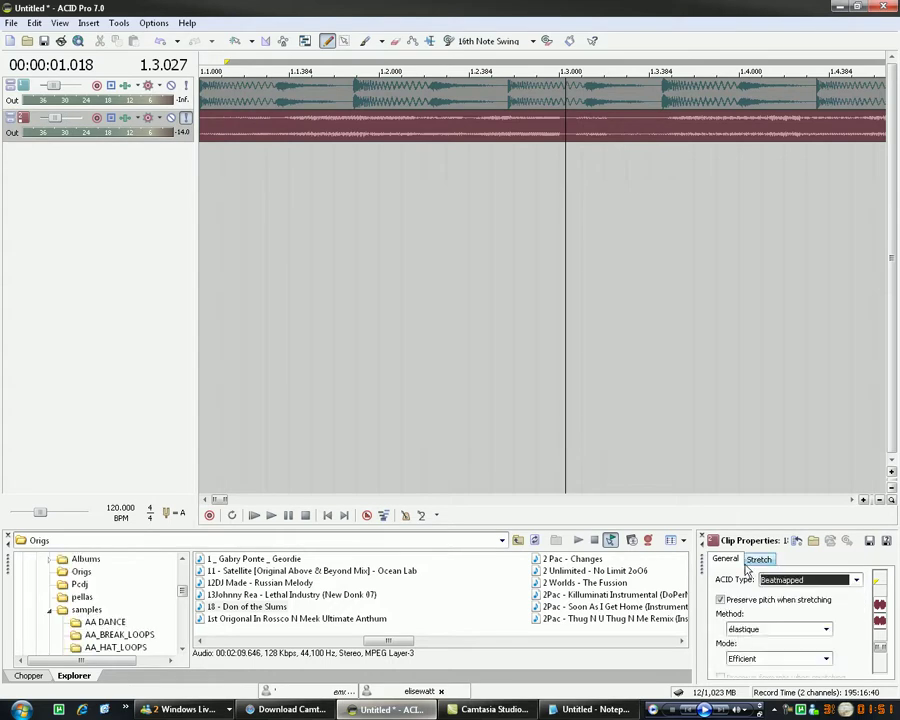
left_click(757, 560)
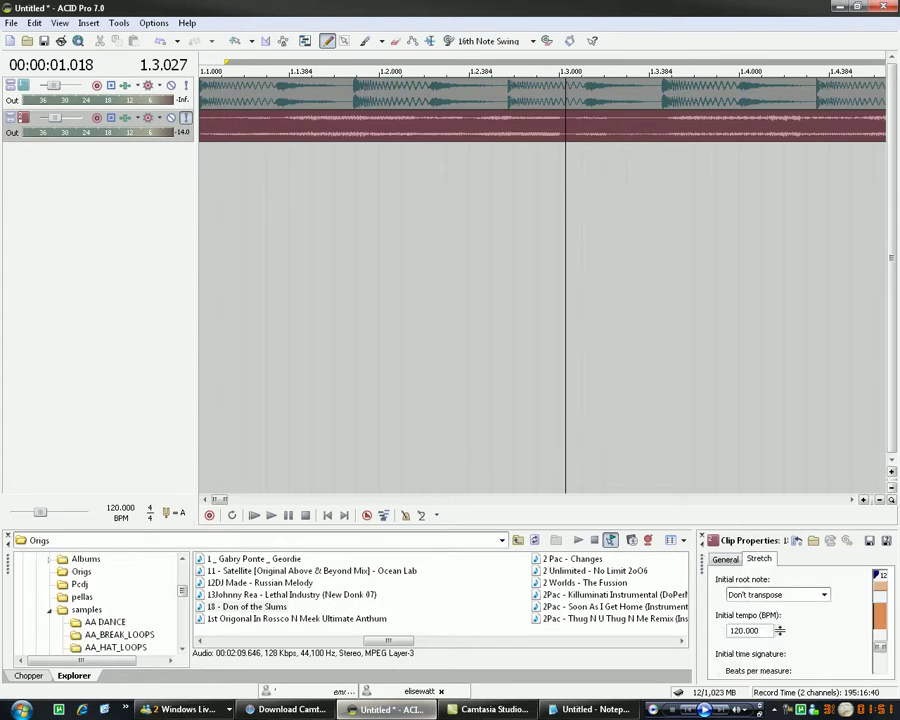
left_click_drag(779, 631, 778, 634)
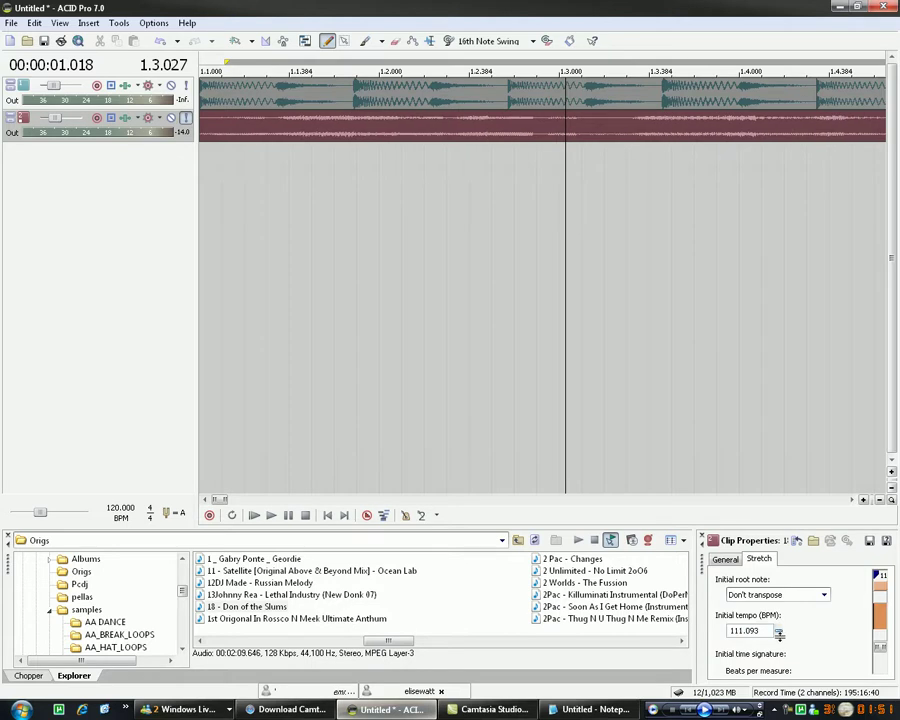
Step: Turn off solo on the song track and play both tracks together from the start to compare their timing
left_click(328, 515)
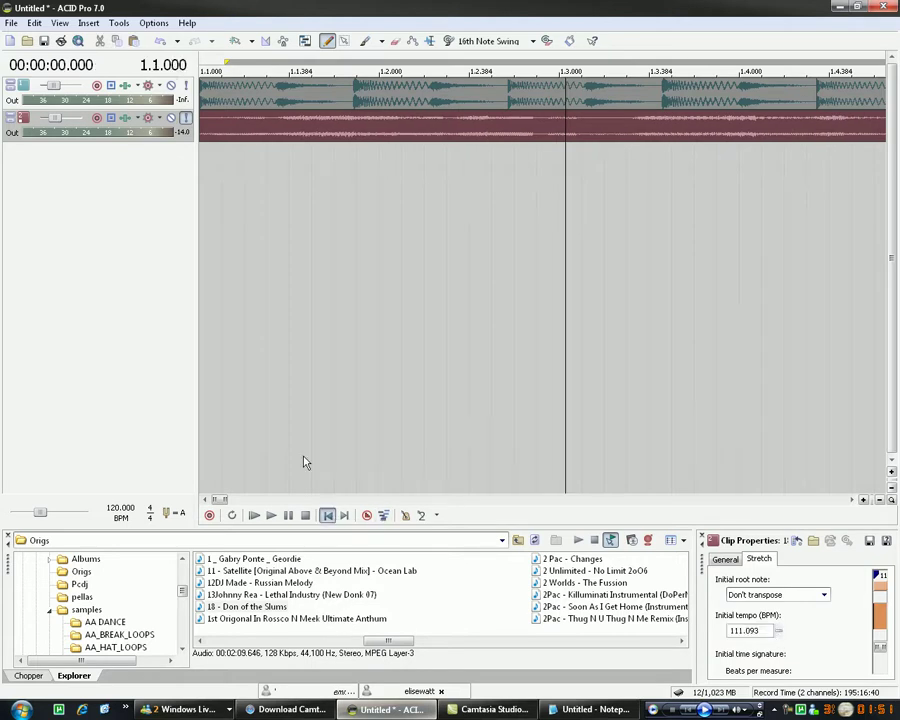
left_click(185, 118)
left_click(271, 515)
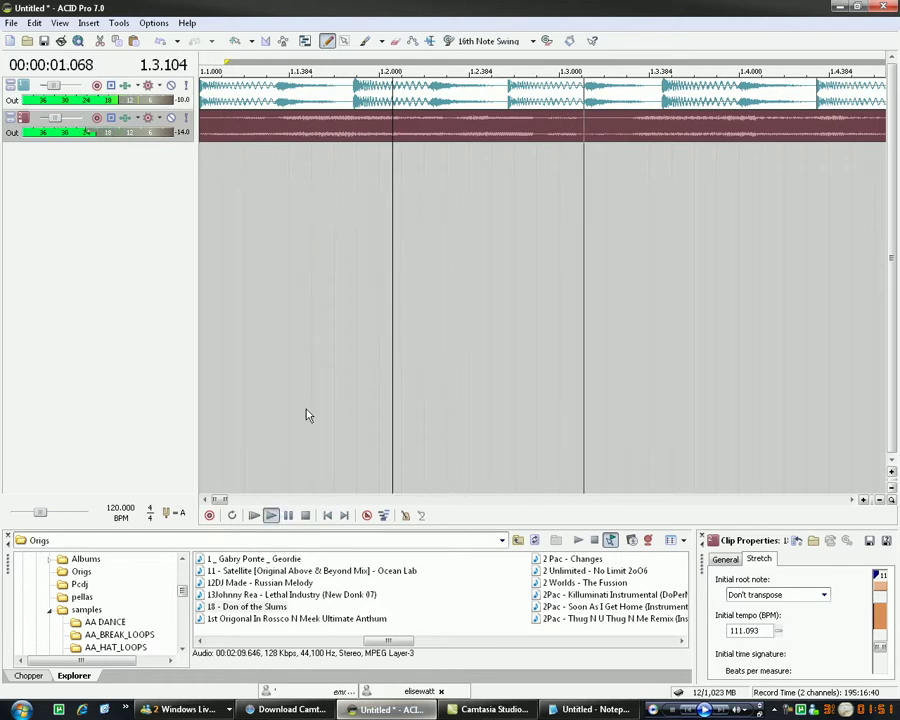
left_click(271, 516)
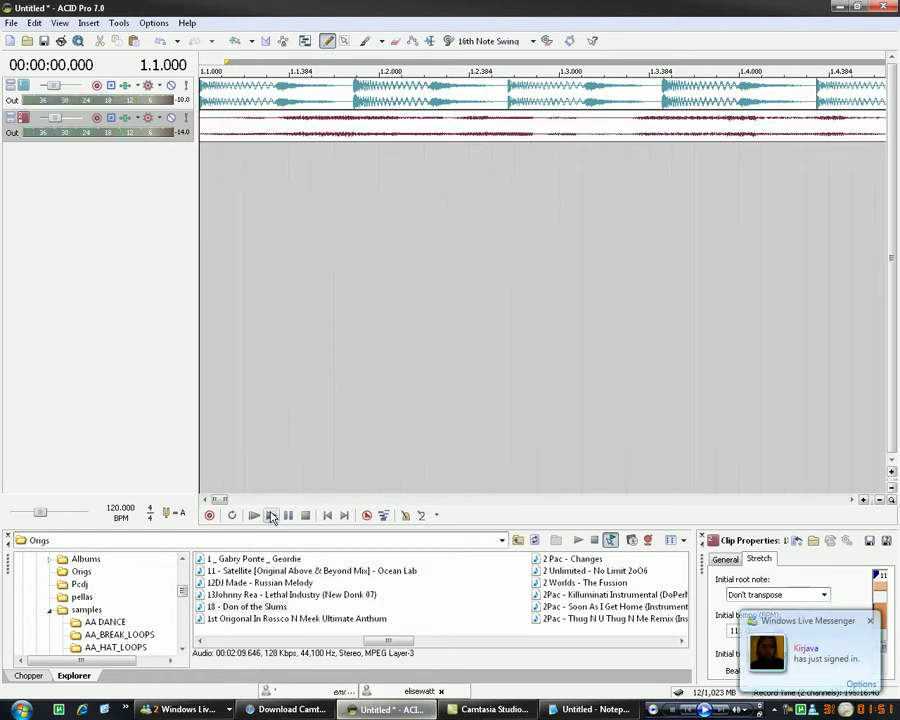
left_click(271, 516)
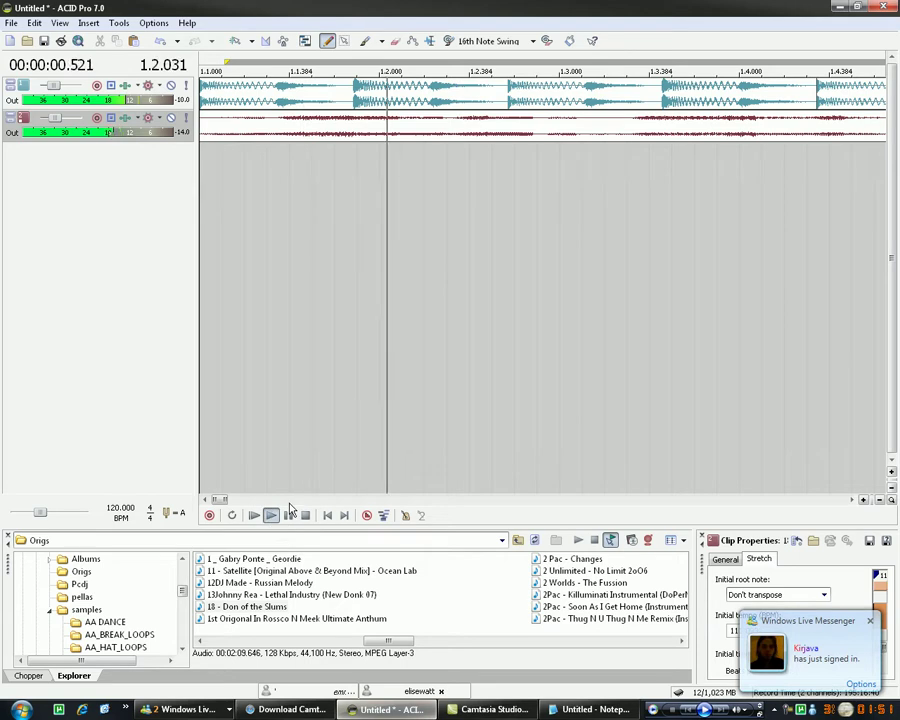
left_click(327, 515)
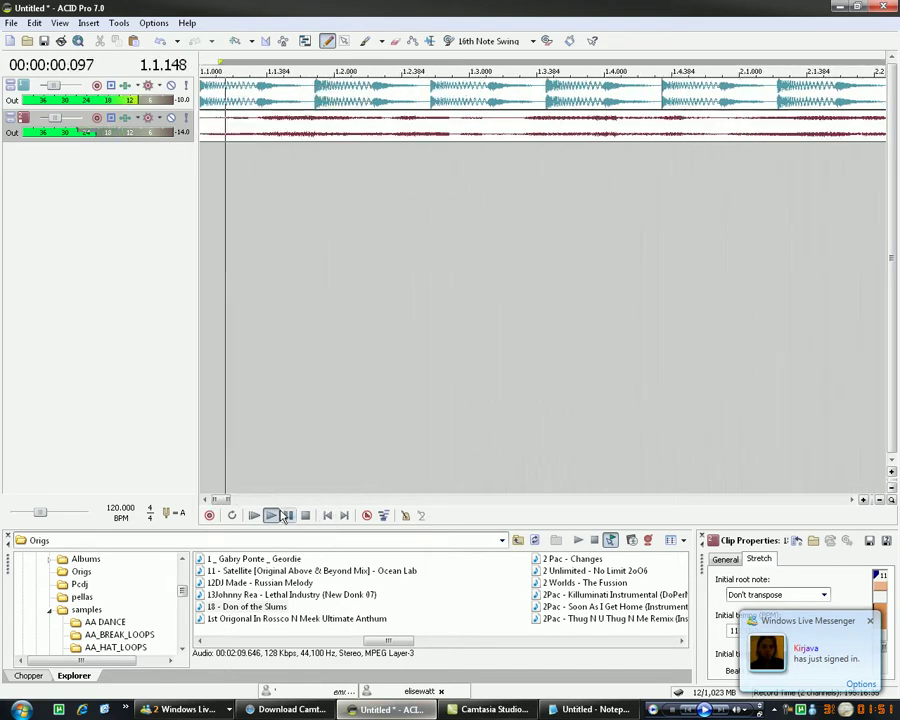
left_click(288, 516)
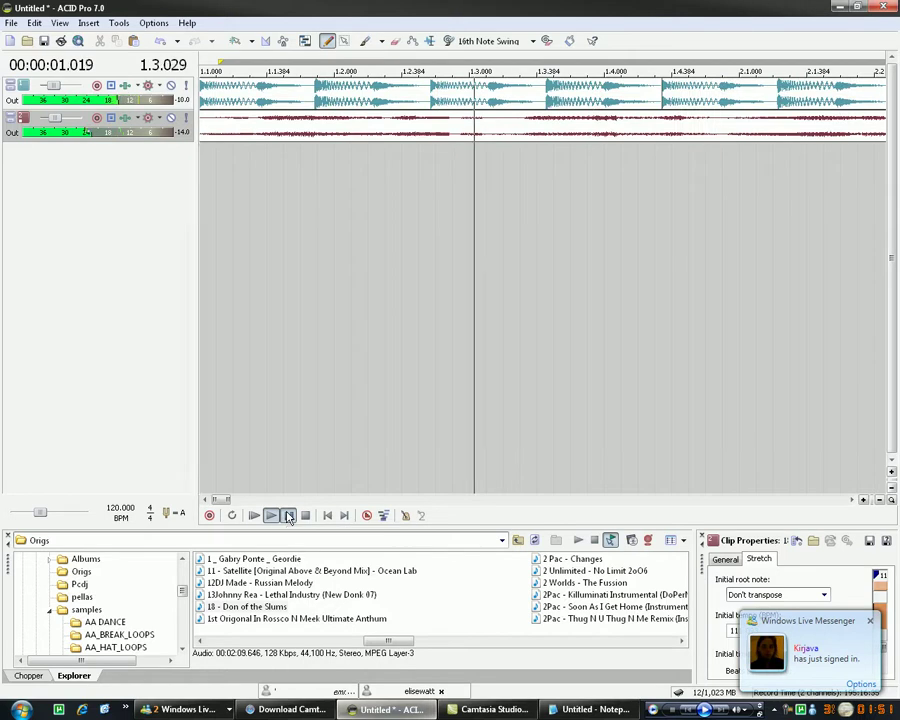
Step: Split the song event at 1.2.336 and 1.2.584, sliding the remaining part slightly earlier each time to match the kicks
left_click(395, 132)
key("s")
left_click_drag(401, 136, 379, 136)
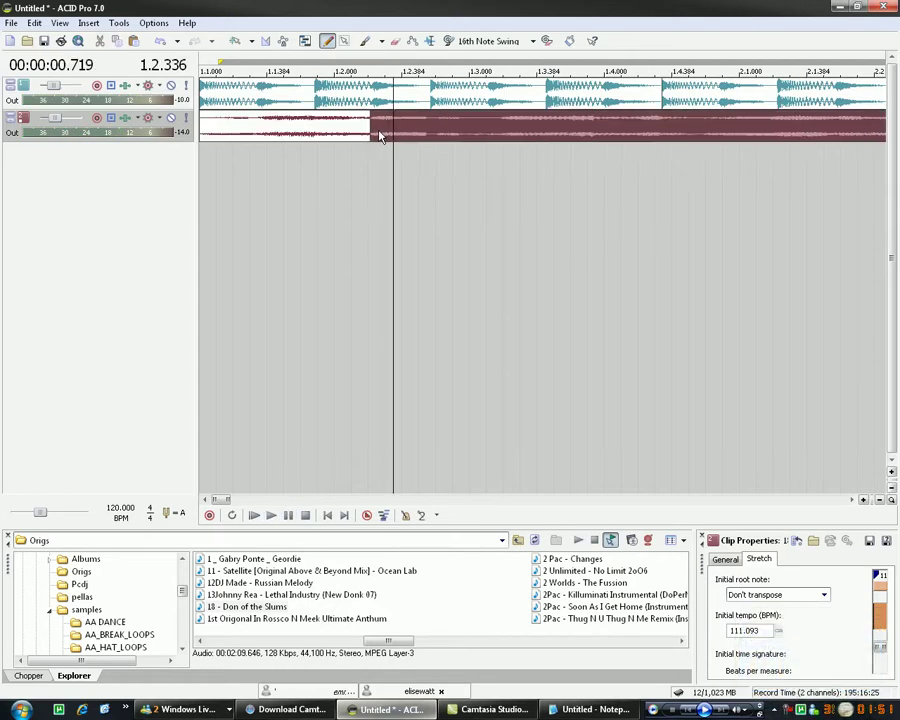
left_click(437, 138)
key("s")
left_click_drag(453, 140, 446, 137)
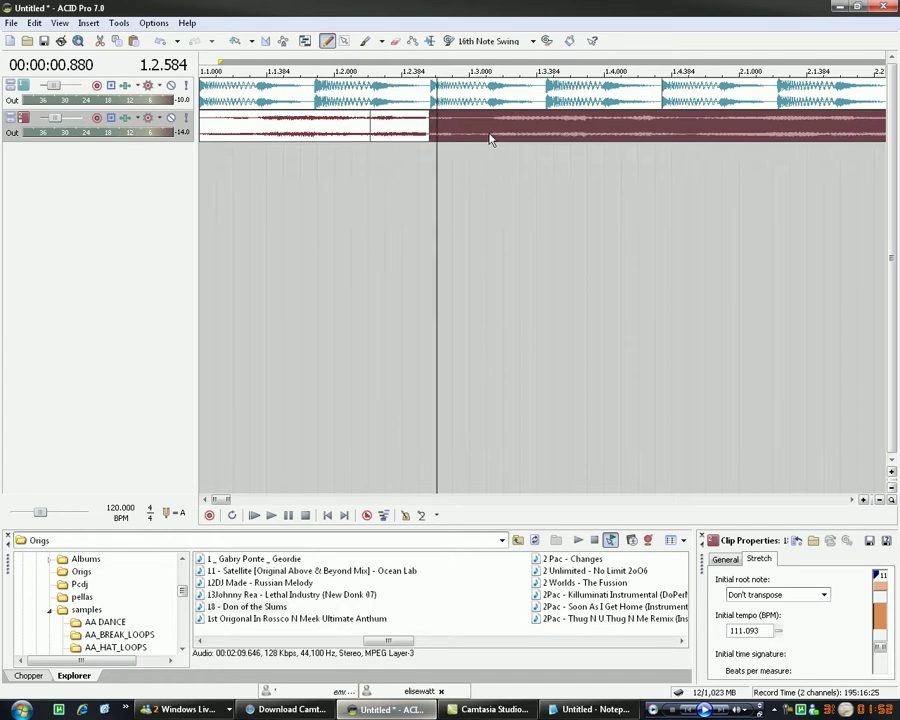
Step: Play the newly split section, and replay both tracks from the project start to check the alignment
left_click(270, 515)
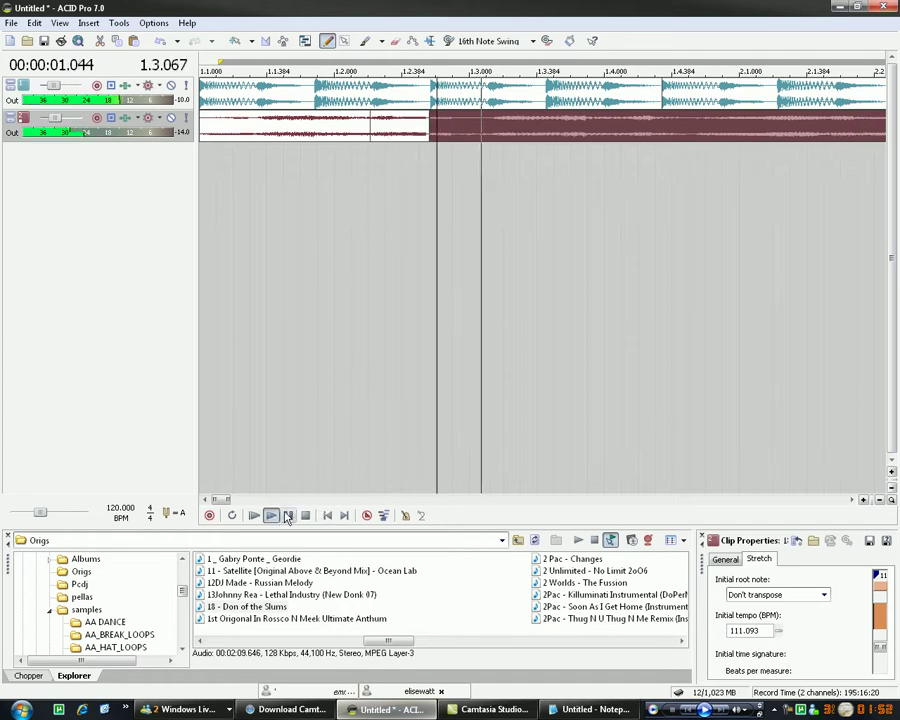
scroll(418, 311, "down", 1)
scroll(464, 321, "up", 3)
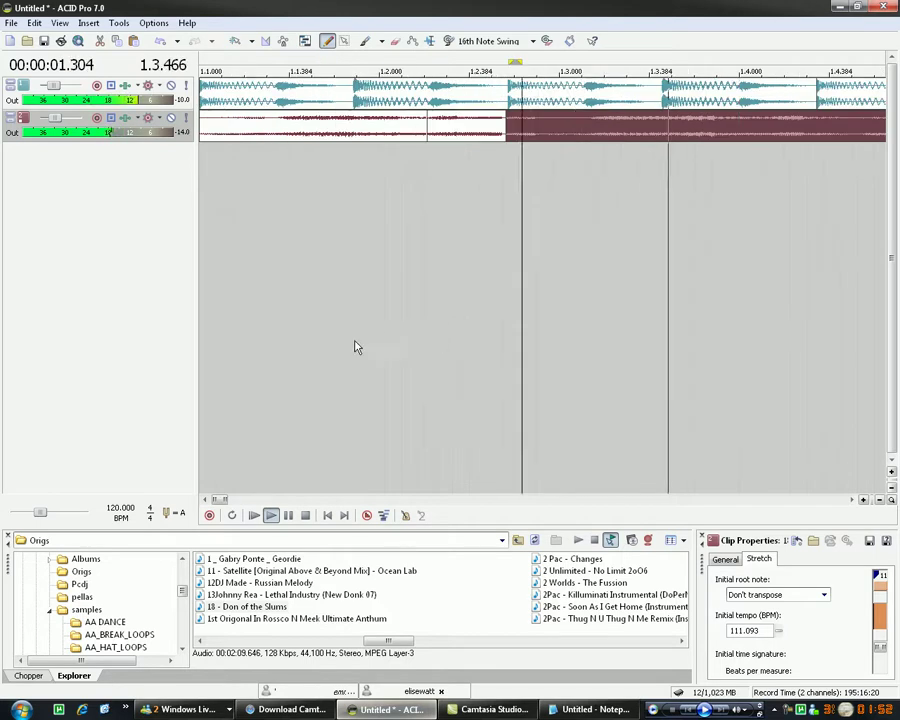
left_click(291, 516)
left_click(328, 516)
left_click(272, 516)
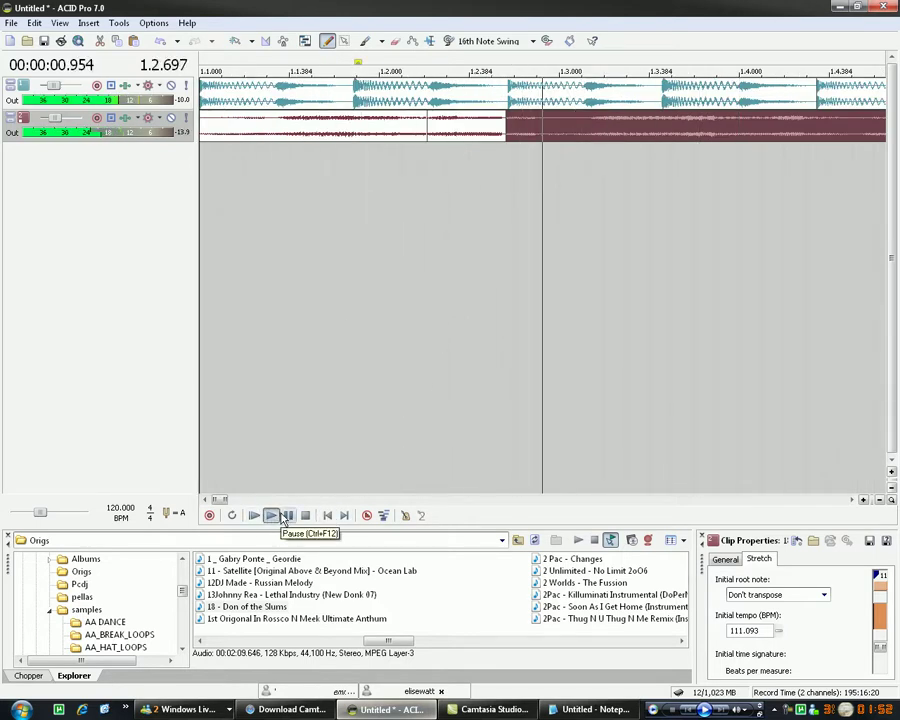
Step: Split the song event at 1.4.529 and again shortly before 2.1.000, sliding each remaining part earlier to match the kicks
scroll(588, 353, "down", 1)
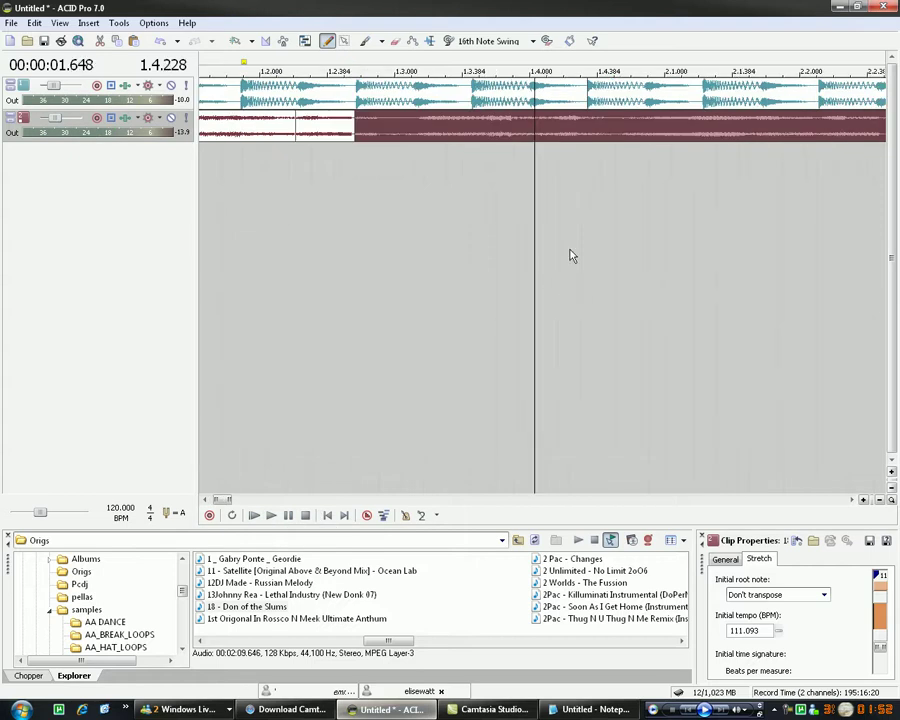
scroll(570, 256, "up", 1)
left_click_drag(643, 138, 588, 141)
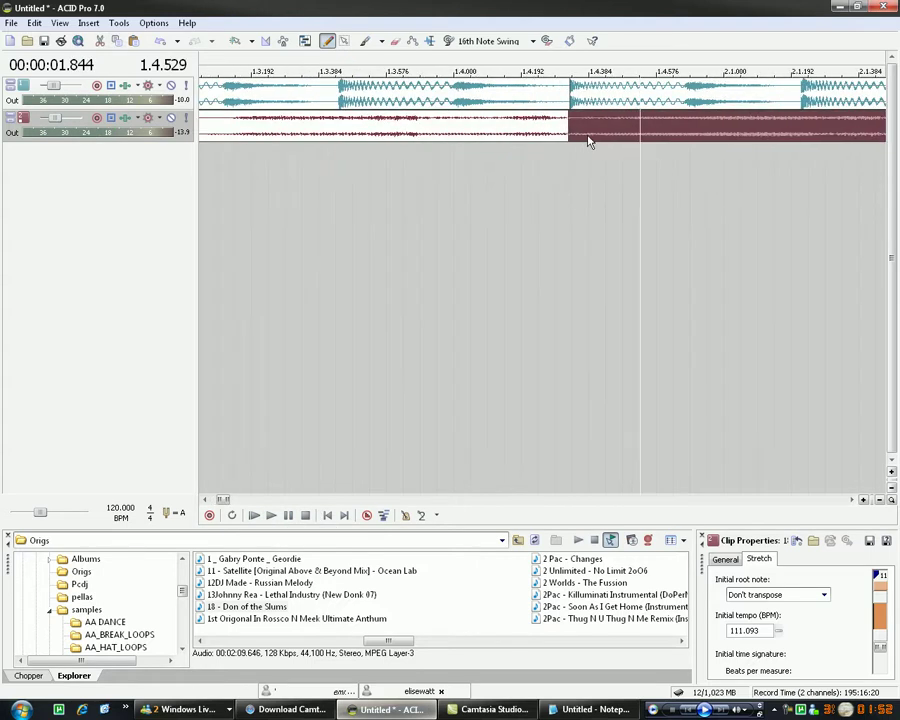
scroll(588, 213, "down", 2)
scroll(570, 177, "up", 2)
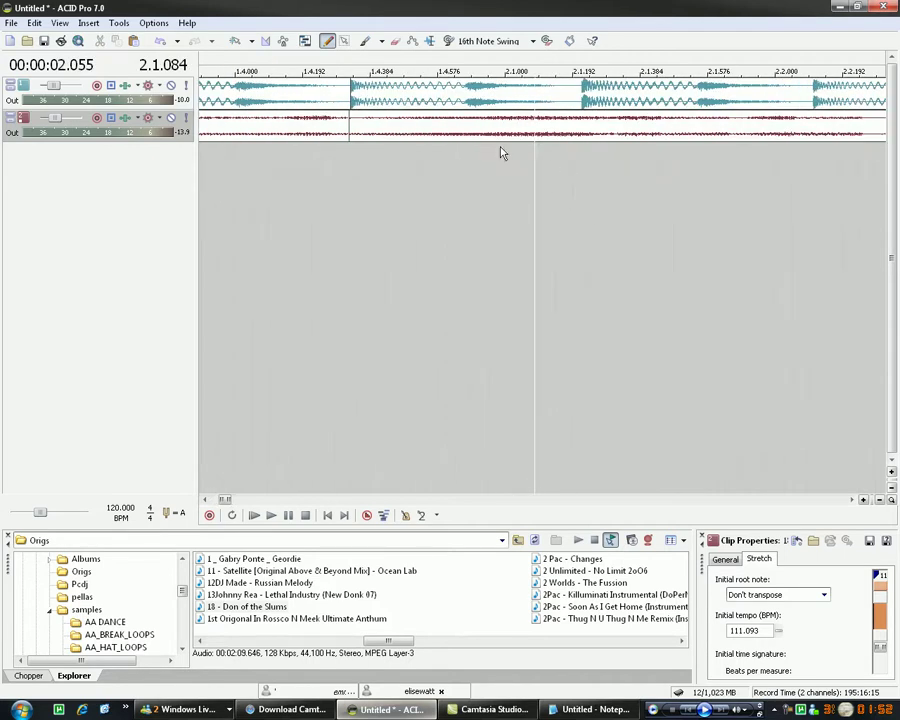
mouse_move(484, 140)
left_mouse_down()
mouse_move(514, 139)
mouse_move(490, 141)
left_mouse_up()
scroll(491, 141, "down", 1)
Step: Play both tracks from 1.3.279 to check the latest splits against the kicks
left_click(322, 330)
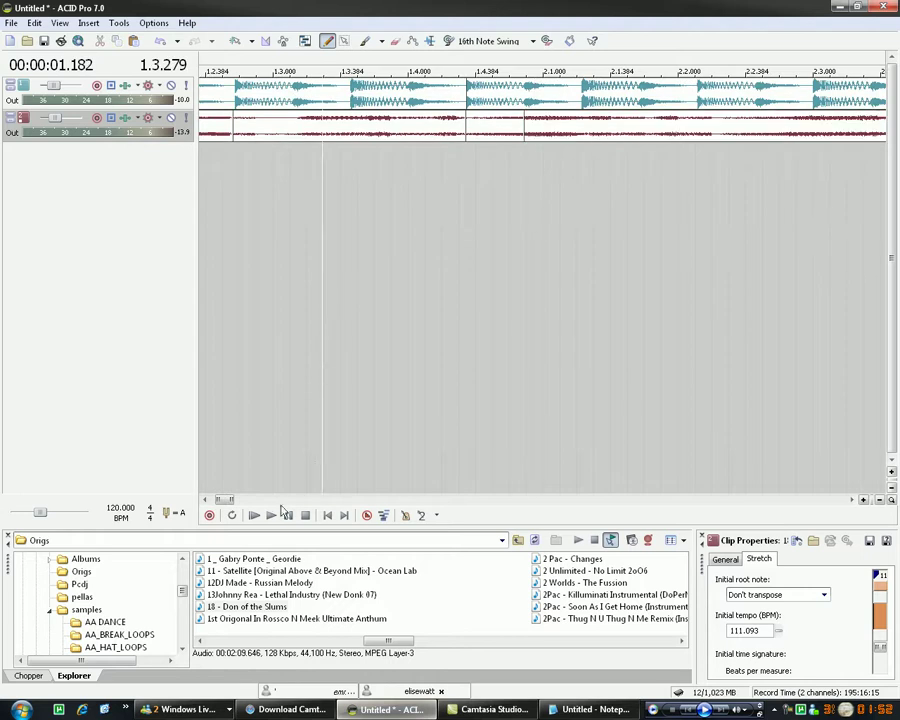
left_click(271, 515)
left_click(288, 515)
Step: Split the song event at 2.1.256 and again before beat 2.2, sliding each remaining part slightly earlier into time
left_click(612, 204)
scroll(590, 203, "up", 1)
scroll(465, 228, "down", 1)
left_click(498, 245)
scroll(540, 142, "up", 1)
left_click(540, 136)
left_click(538, 136)
key("s")
left_click_drag(558, 134, 546, 134)
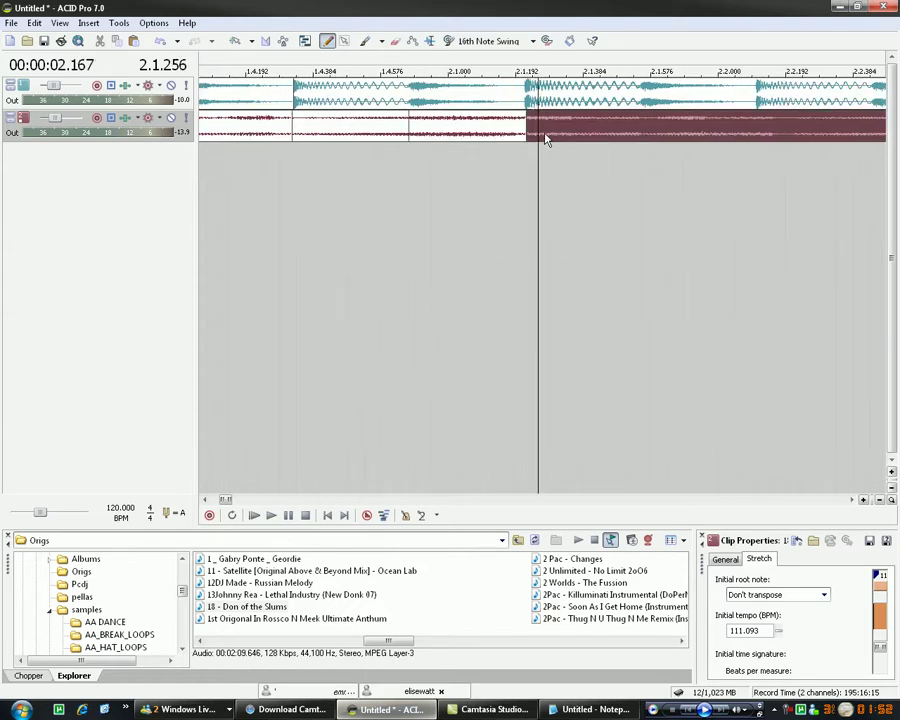
left_click(658, 140)
key("s")
left_click_drag(683, 134, 663, 134)
Step: Split the song event at 2.2.163 and slide the remaining part slightly earlier onto the kick
scroll(667, 133, "down", 1)
left_click(636, 188)
scroll(636, 188, "up", 1)
left_click(448, 140)
key("s")
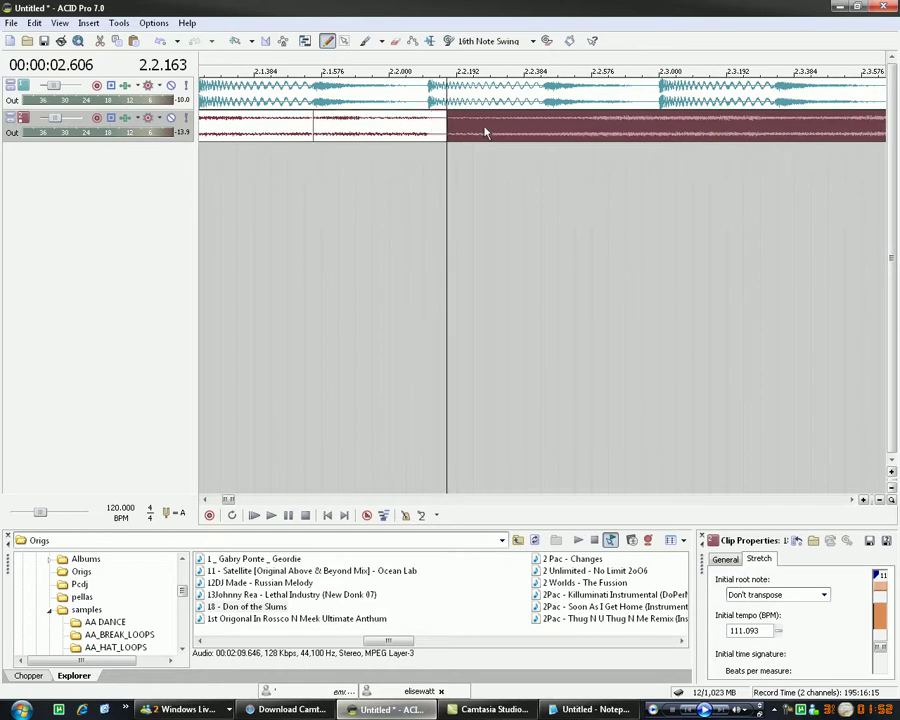
key("Down")
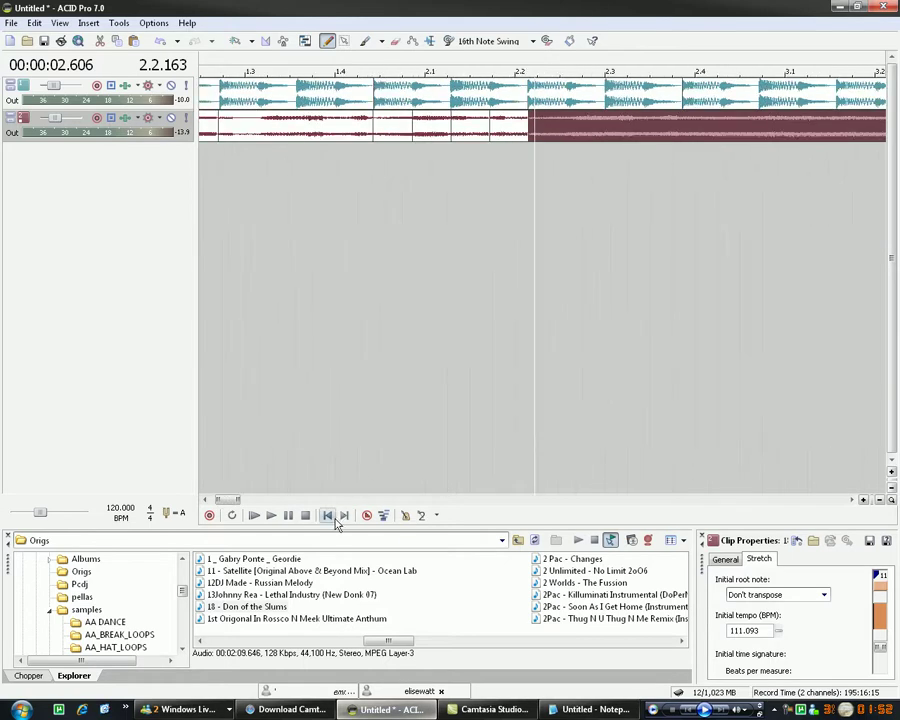
Step: Play both tracks from the start to check all the song splits against the kicks, and return to the start
left_click(327, 515)
key("space")
scroll(406, 424, "down", 1)
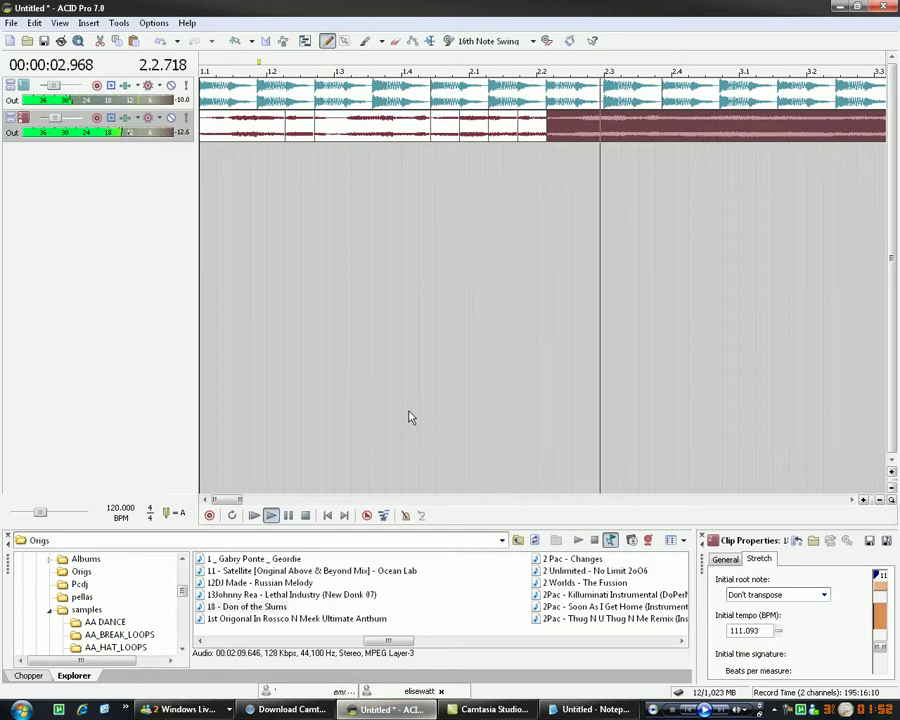
left_click(291, 513)
left_click(343, 515)
left_click(327, 515)
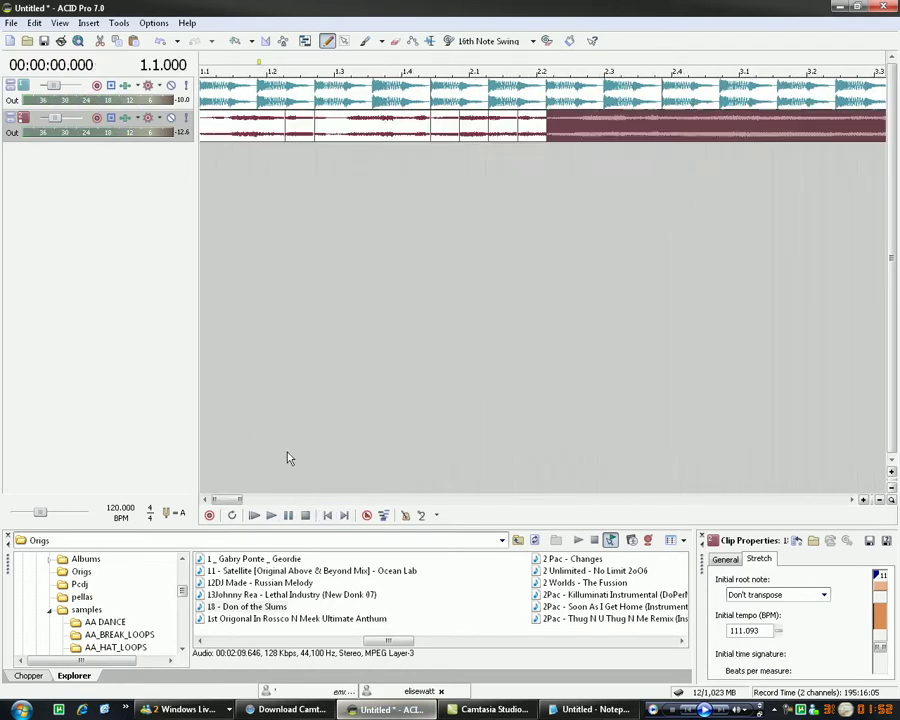
Step: Mute the song track and audition samples in the Bass Donks folder, including Donk 23
left_click(171, 118)
left_click_drag(175, 595, 181, 605)
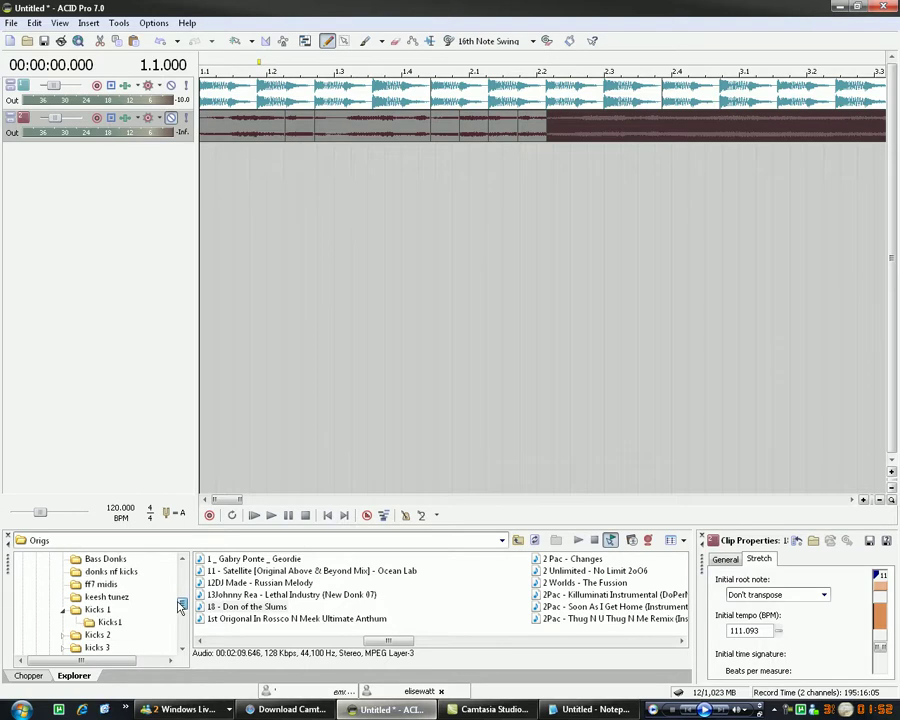
left_click(110, 559)
left_click(265, 595)
left_click(395, 596)
left_click(546, 596)
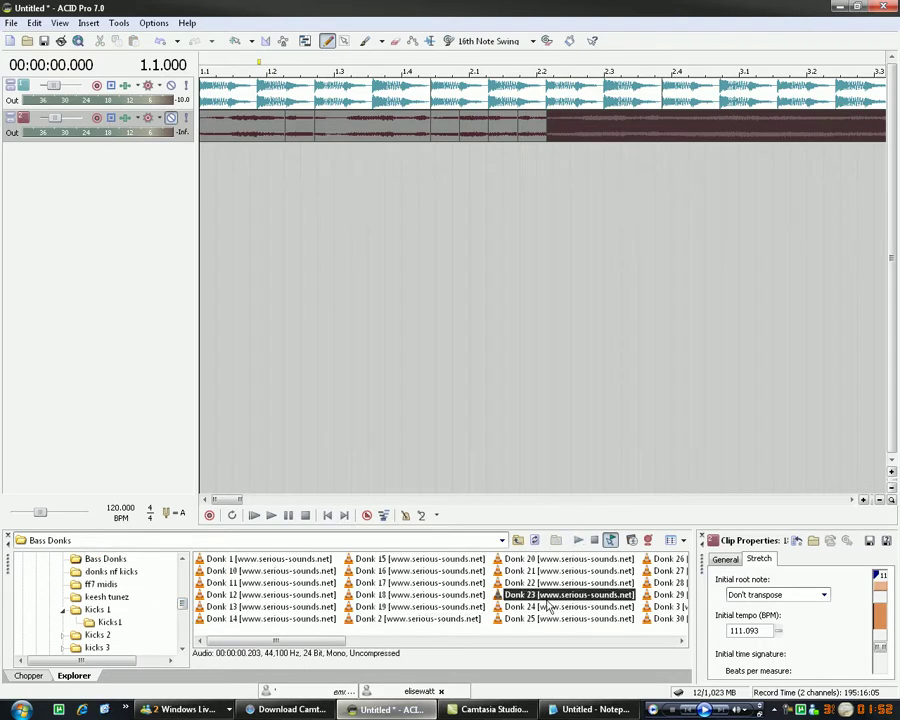
Step: Audition further samples through the rest of the Bass Donks folder, including Donk 40 and Donk 46
left_click(560, 641)
left_click(572, 607)
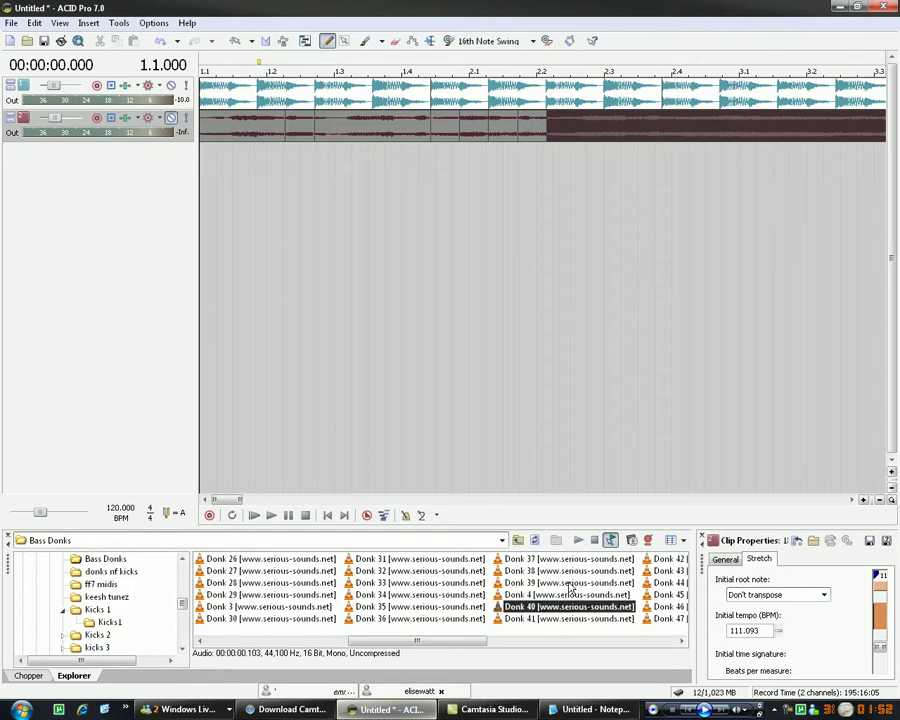
left_click(572, 619)
left_click(570, 641)
left_click(566, 582)
left_click(556, 607)
left_click(420, 582)
left_click(280, 607)
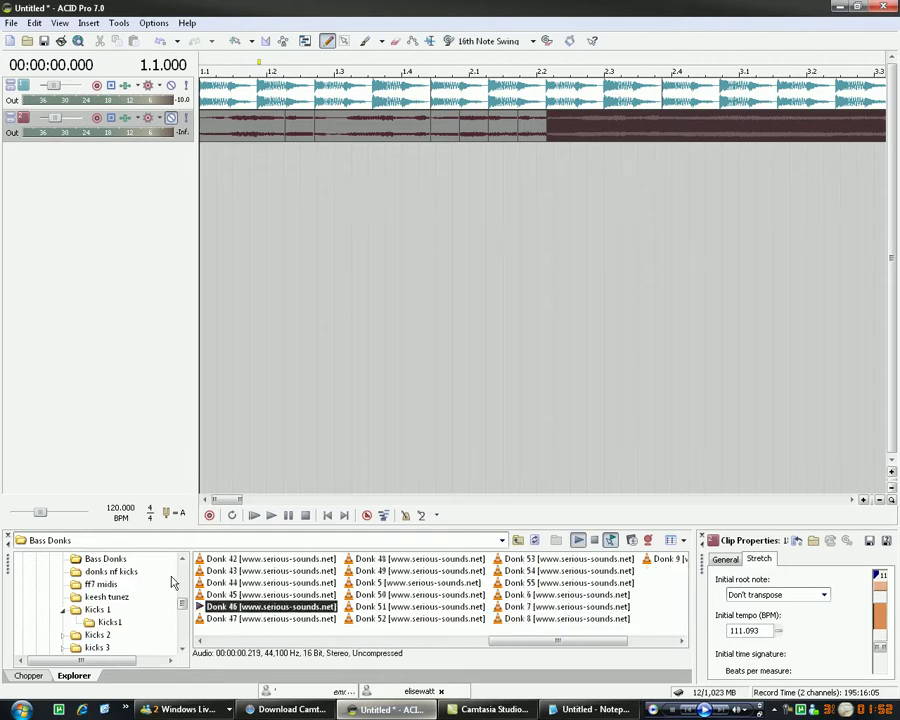
Step: Audition bass samples in the SND_BASS-DONKS folder and add Alan Aztec MAIN bass as a track between the kick and the song
left_click_drag(181, 604, 183, 612)
left_click(153, 600)
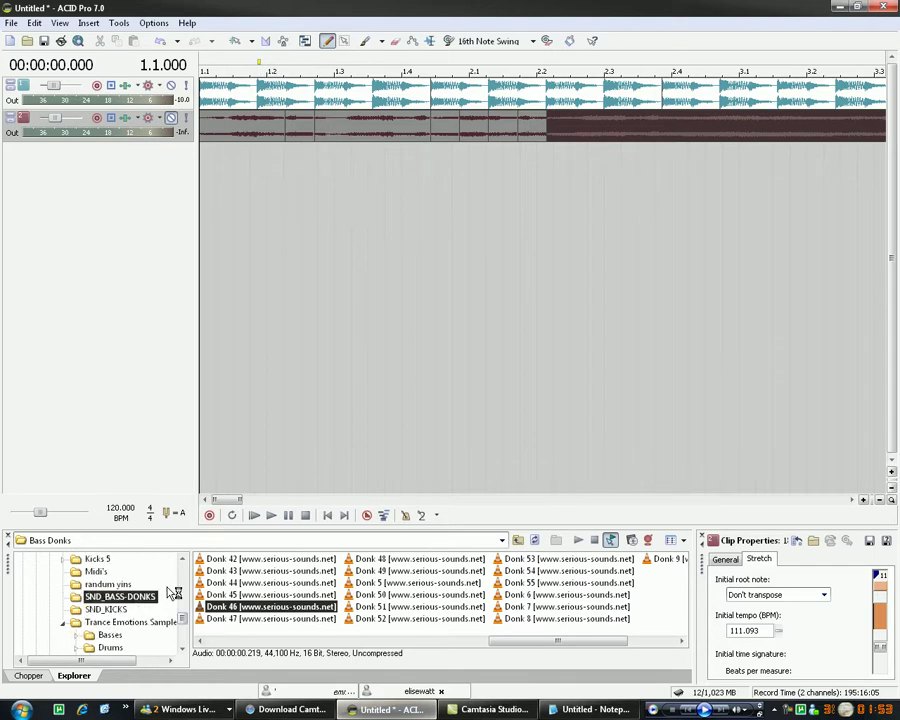
left_click(249, 595)
left_click(444, 598)
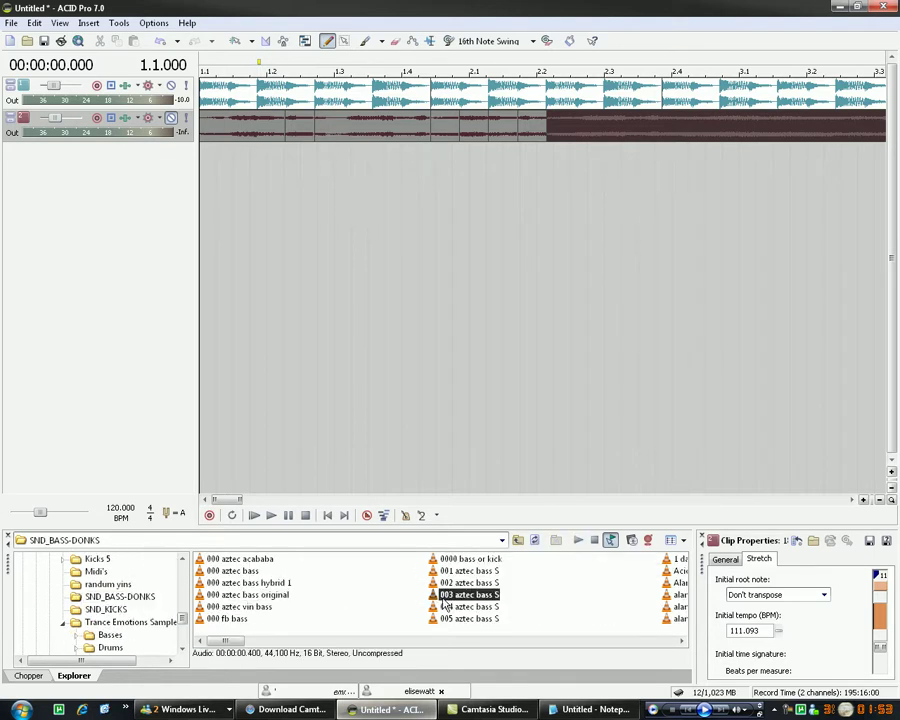
left_click(479, 643)
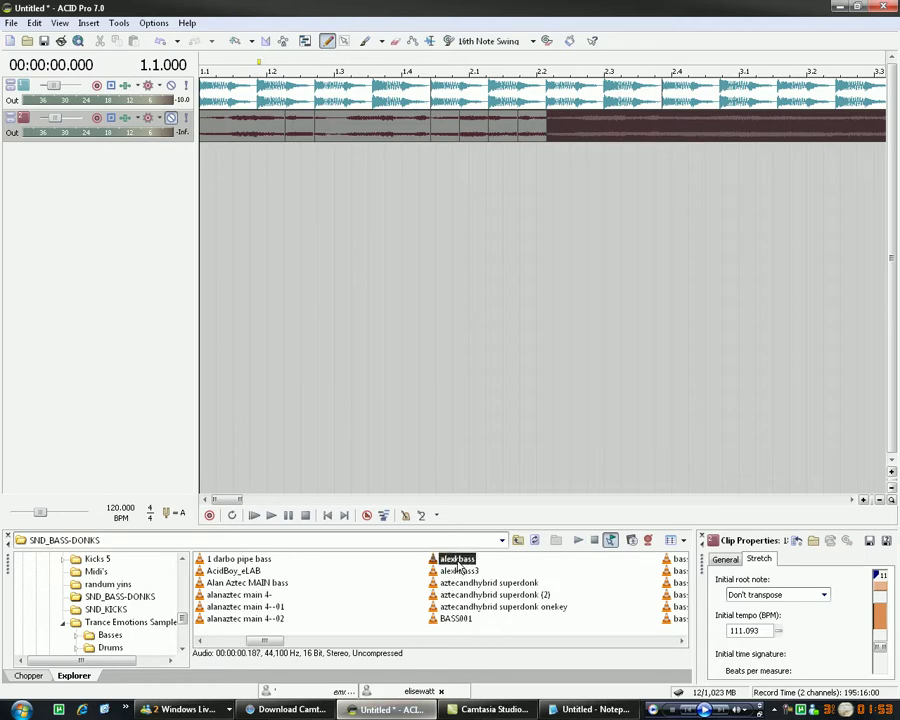
left_click(262, 584)
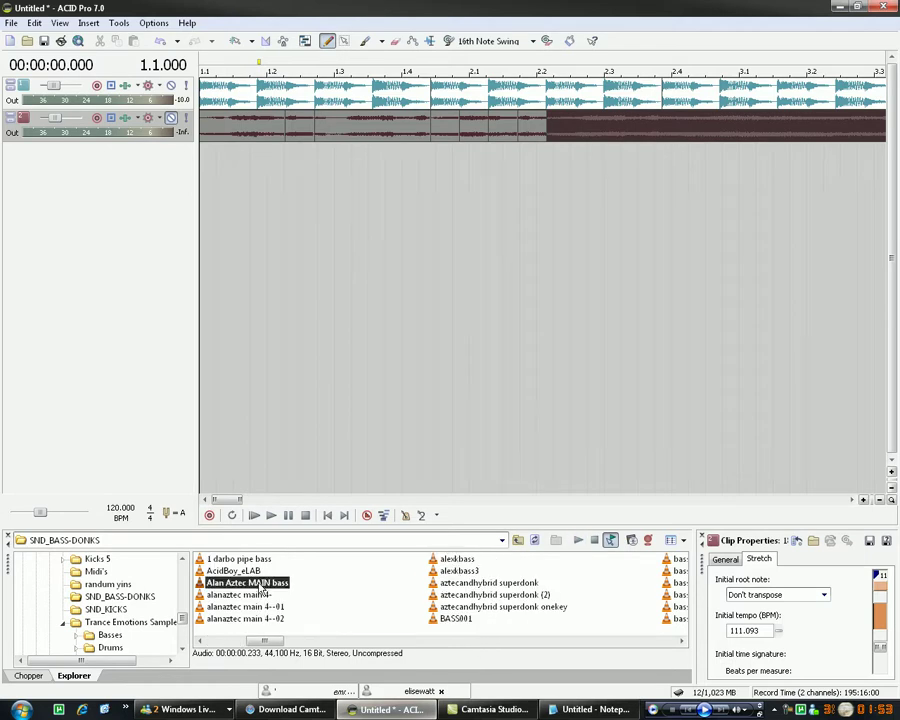
left_click_drag(238, 496, 182, 118)
Step: Paint six bass hits on the new track, one midway between each pair of kicks from 1.1 to just past 2.2
scroll(231, 115, "down", 3)
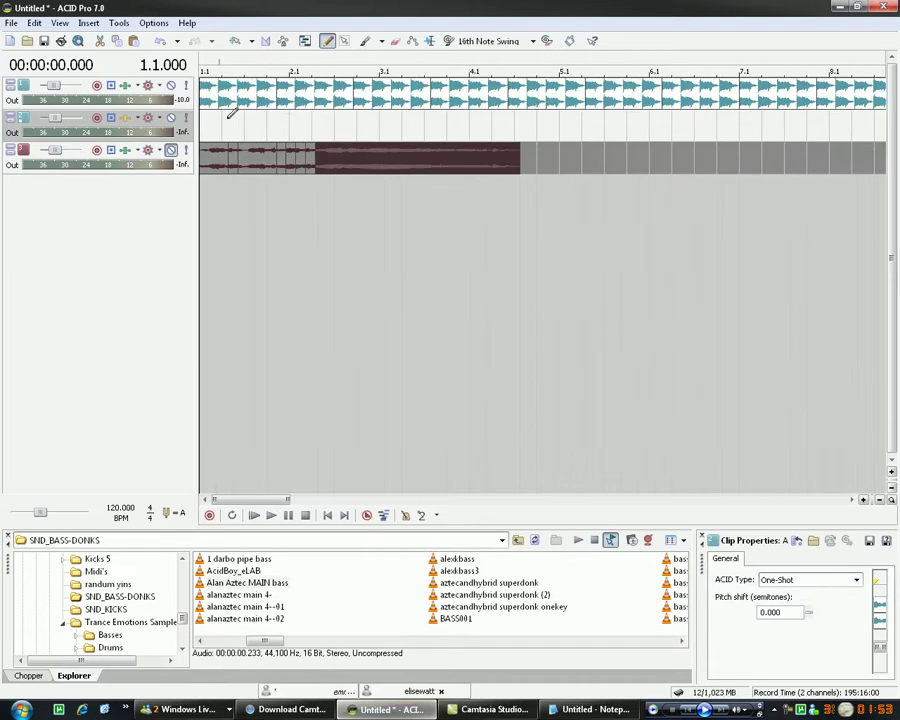
left_click(217, 120)
scroll(221, 117, "up", 3)
left_click(246, 122)
left_click_drag(246, 122, 252, 128)
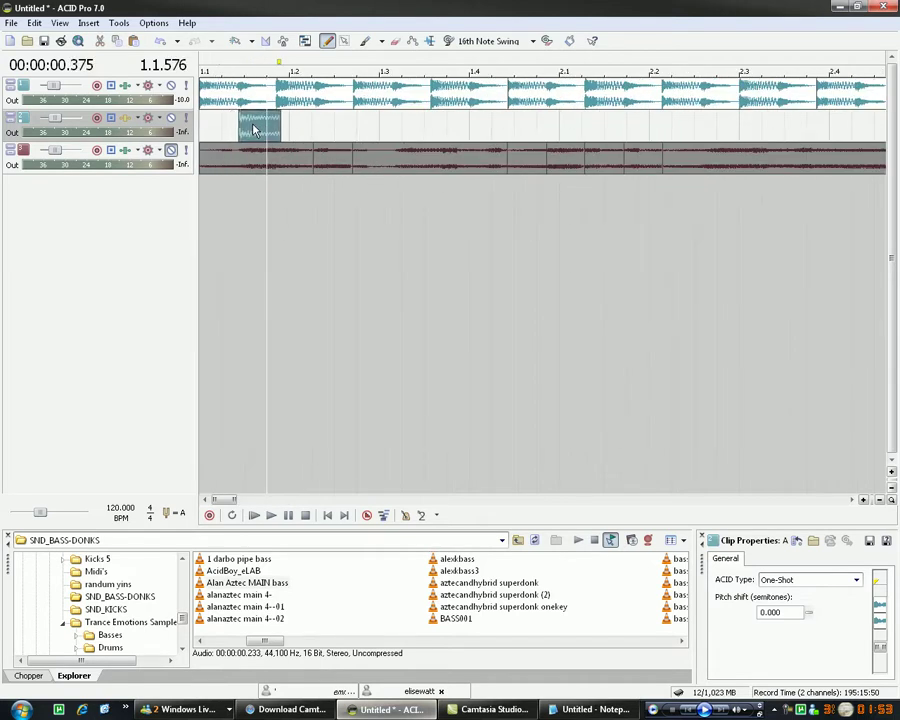
left_click(325, 129)
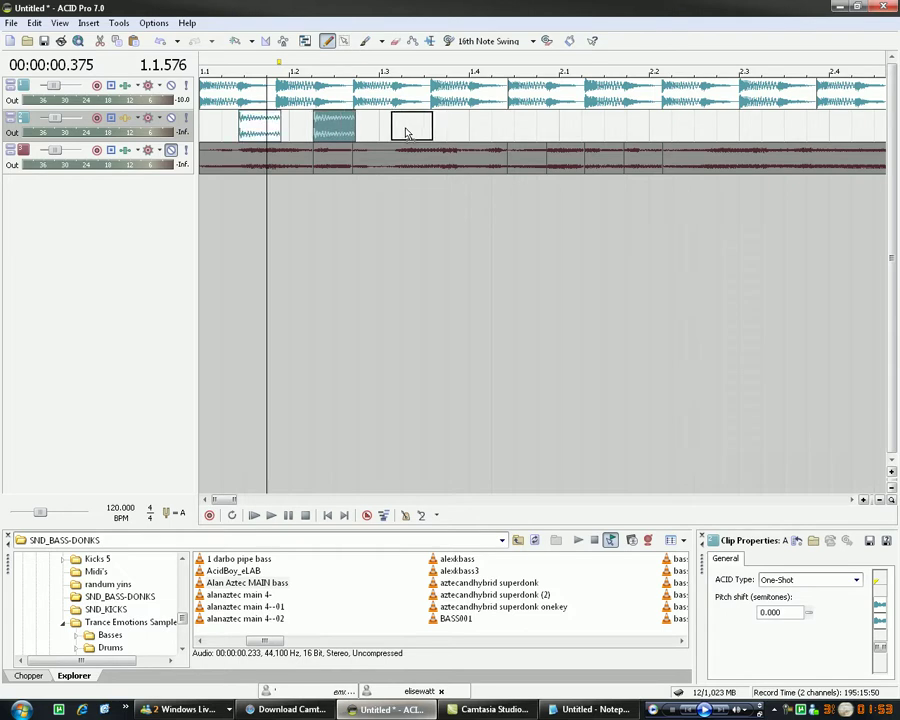
left_click(407, 131)
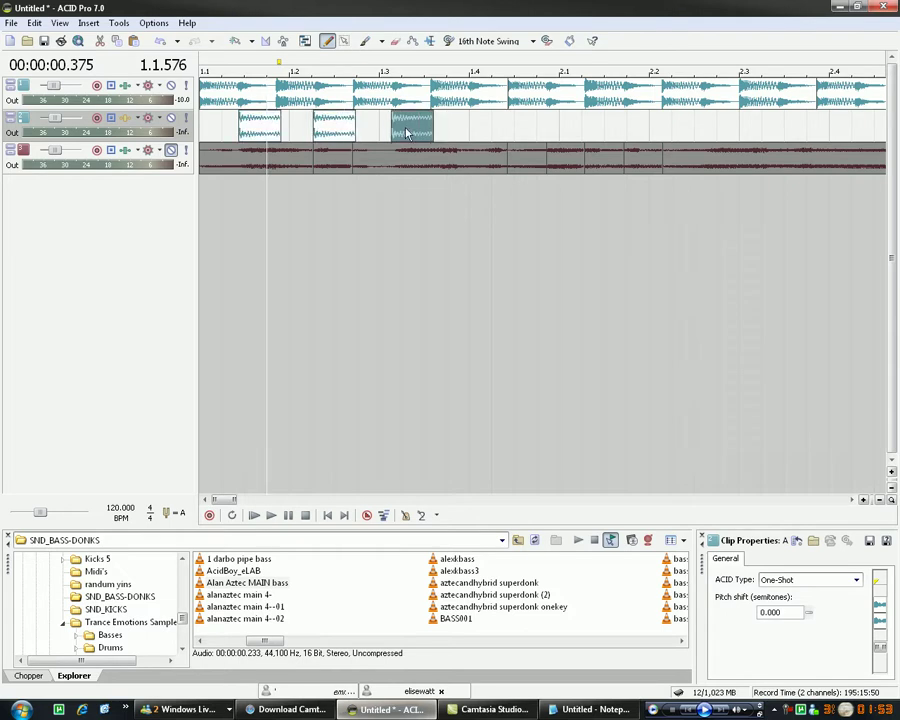
left_click(483, 136)
left_click(566, 138)
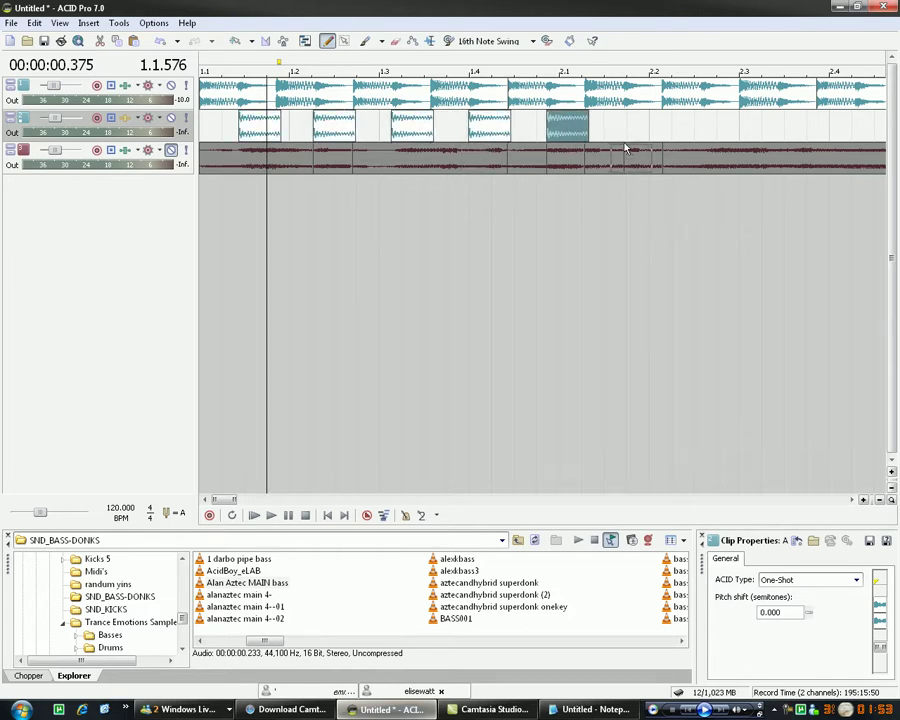
left_click(640, 130)
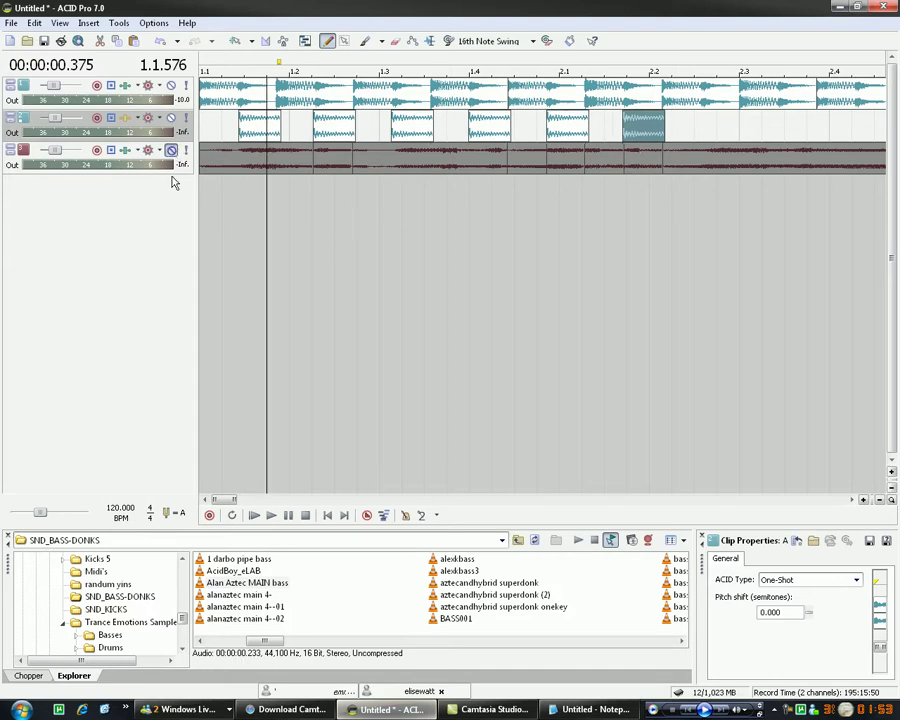
Step: Unmute the song track and play all three tracks from the start to check the six bass hits
left_click(327, 515)
left_click(254, 515)
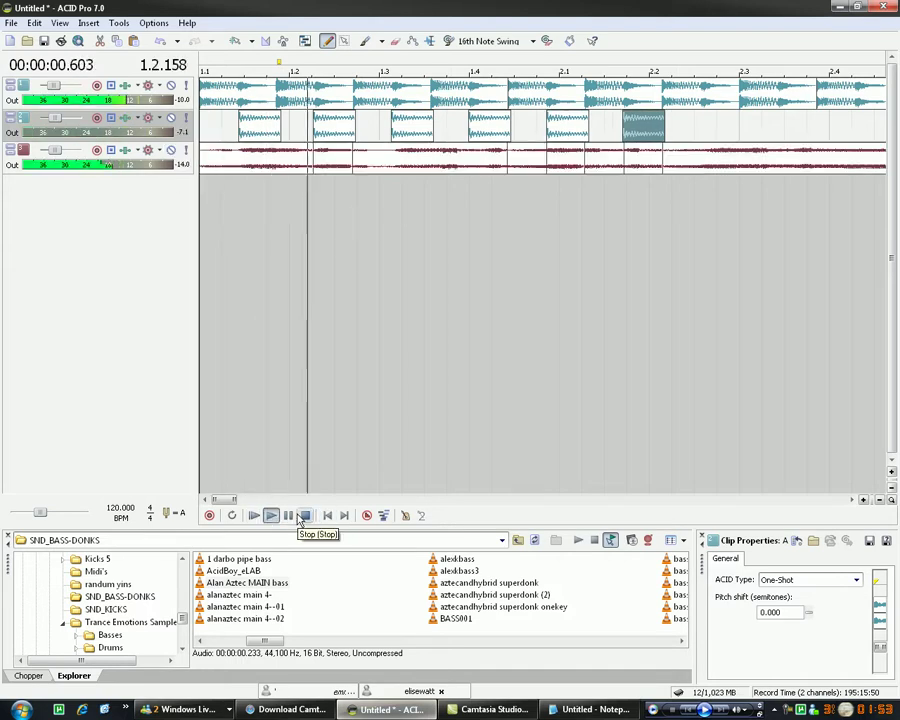
left_click(301, 516)
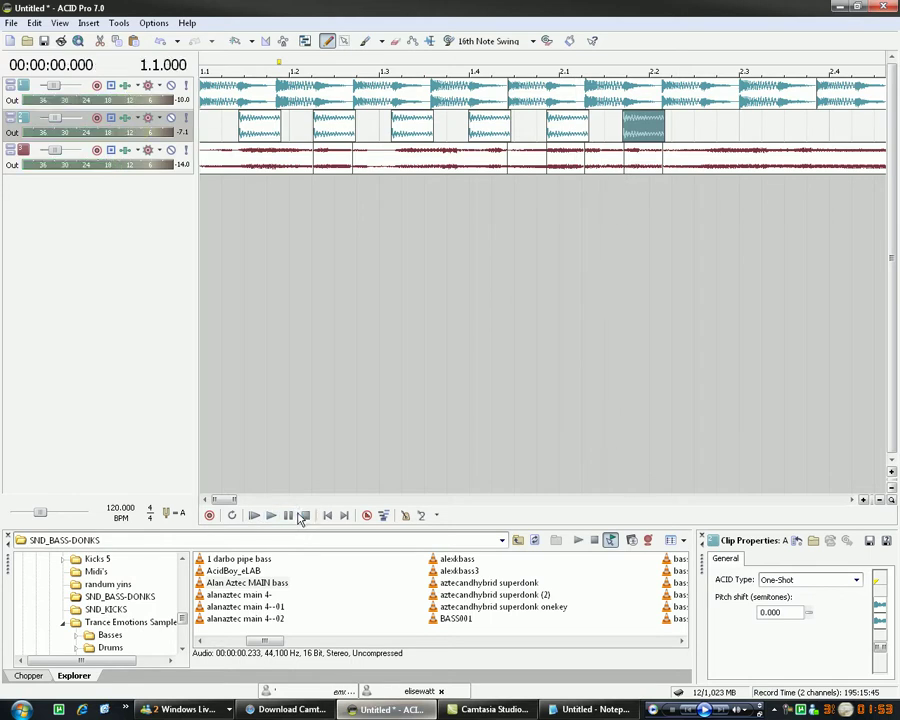
left_click(411, 130)
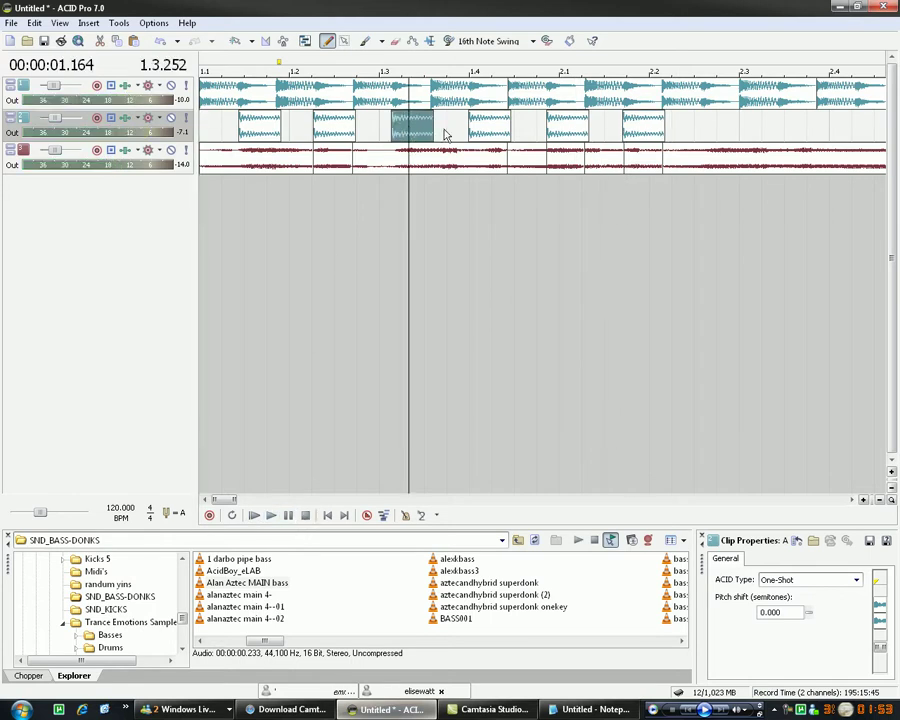
left_click(482, 132)
left_click(572, 130)
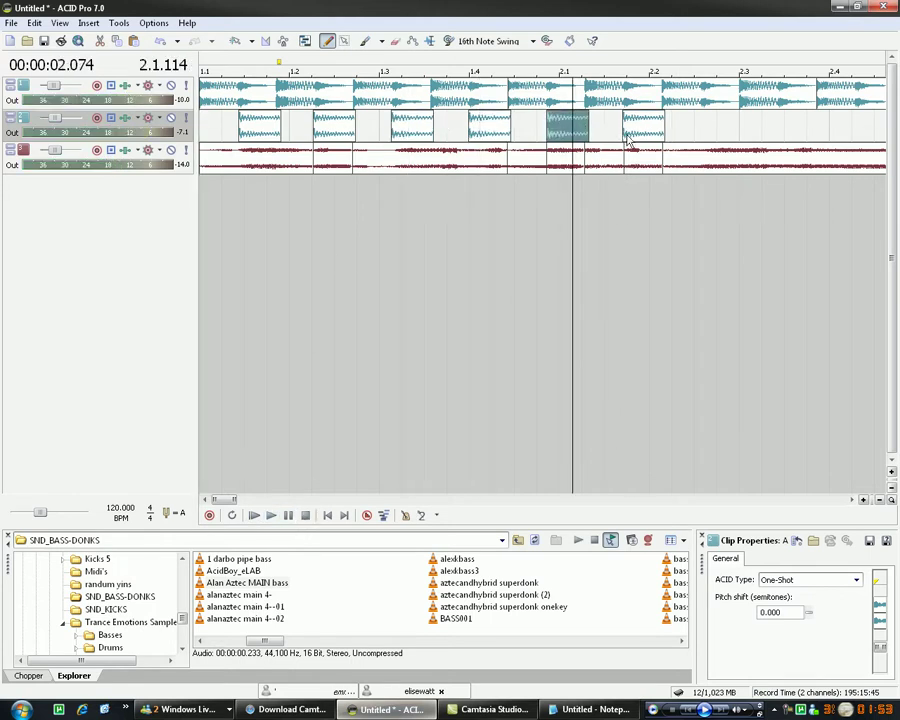
left_click(628, 130)
left_click(298, 516)
left_click(272, 516)
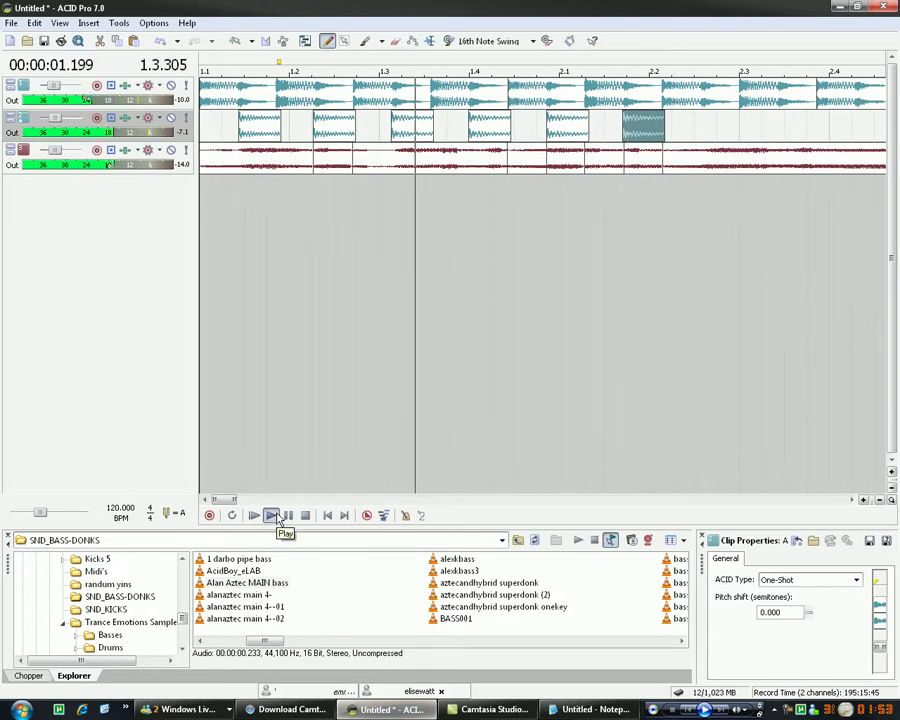
left_click(288, 515)
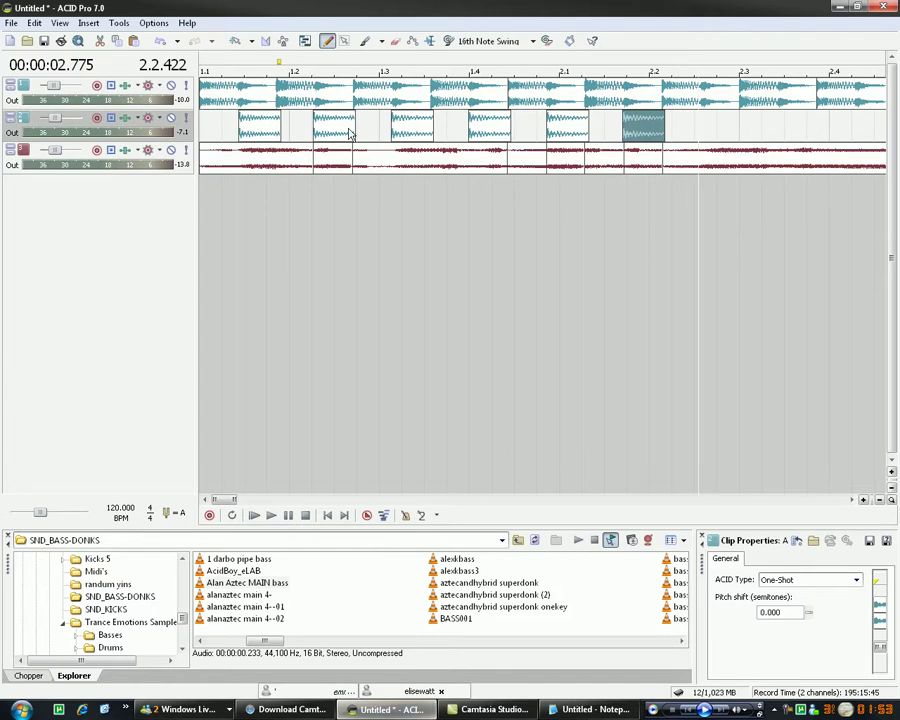
Step: Copy the first two bass hits to after the sixth one, fitting them between the kicks from 2.2 to 2.4
left_click(341, 132)
left_click(265, 133, "ctrl")
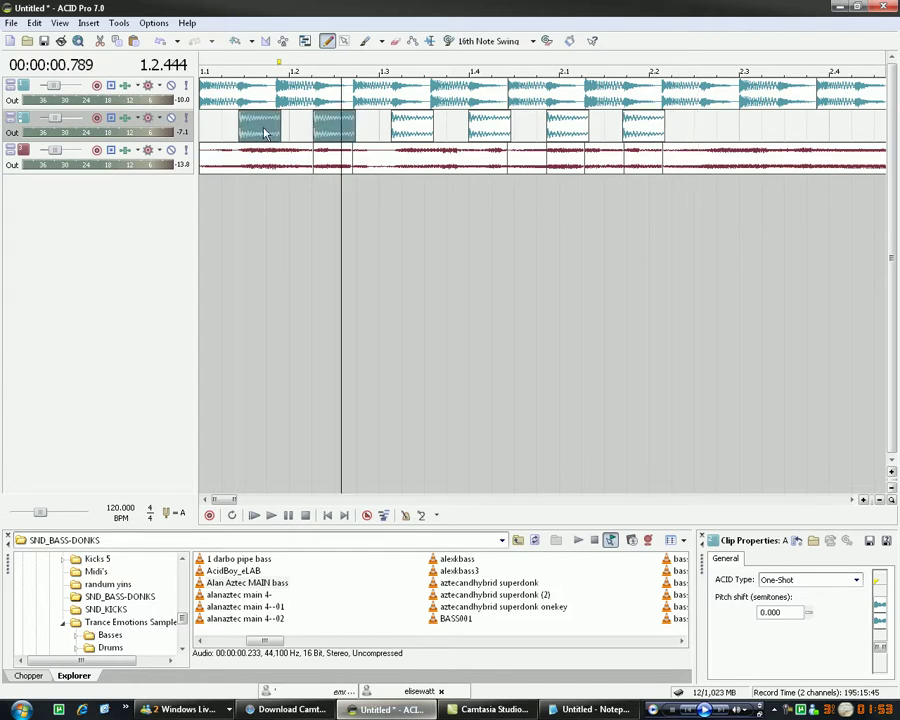
left_click_drag(265, 133, 728, 133)
Step: Play all three tracks from the start through beat 2.3 to check the extended bass line
left_click(271, 515)
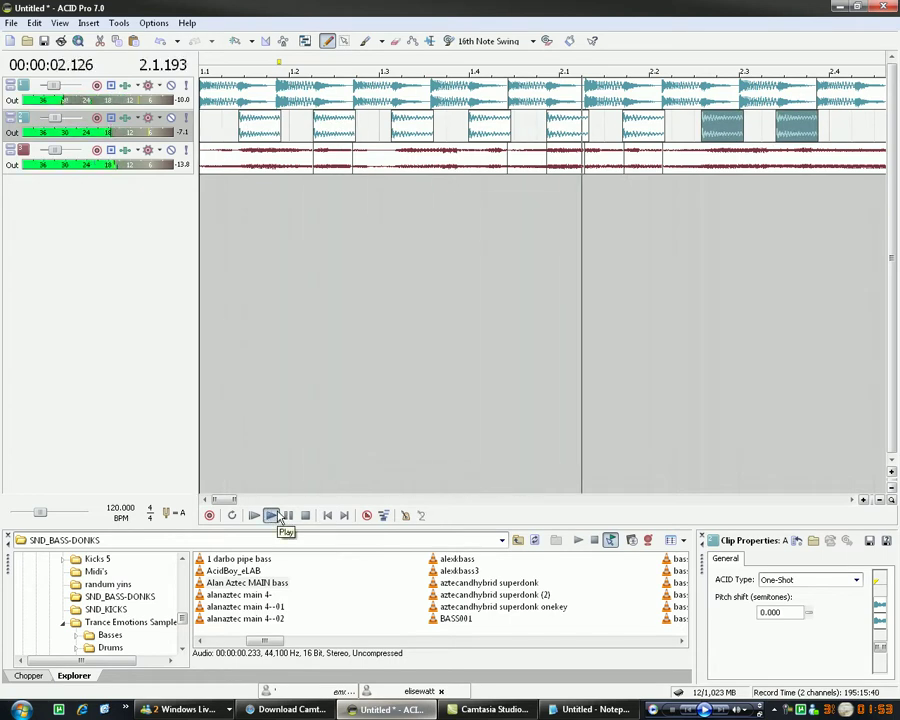
left_click(271, 515)
scroll(754, 314, "down", 2)
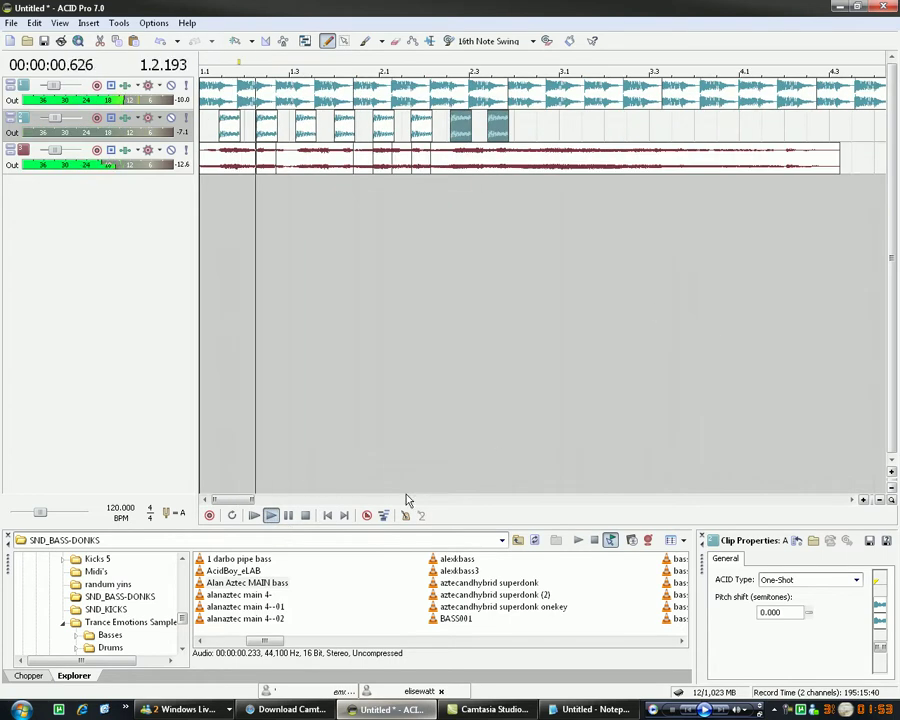
left_click(290, 516)
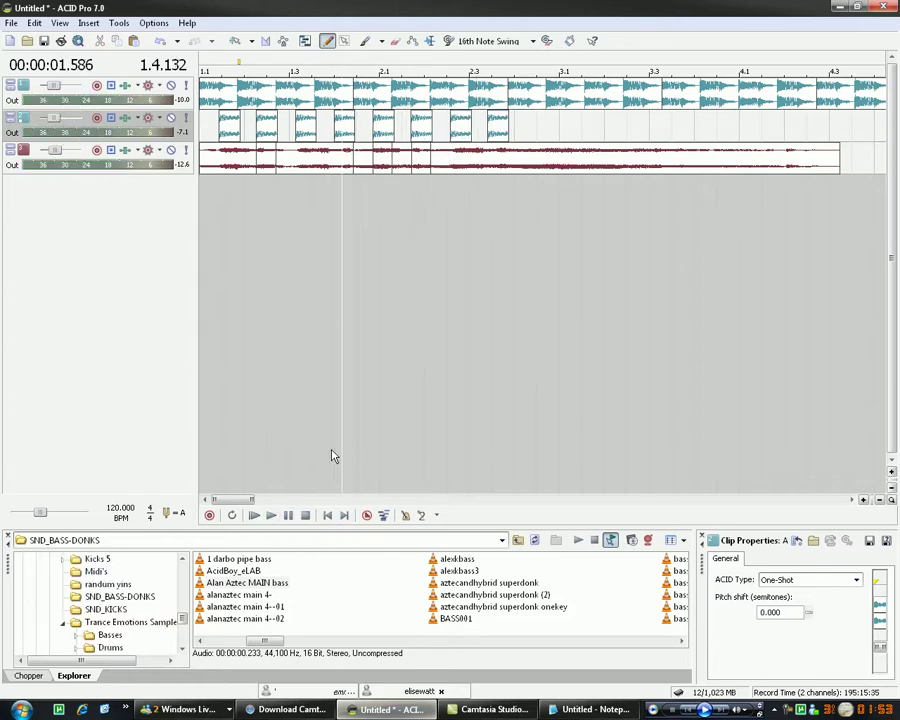
left_click(271, 515)
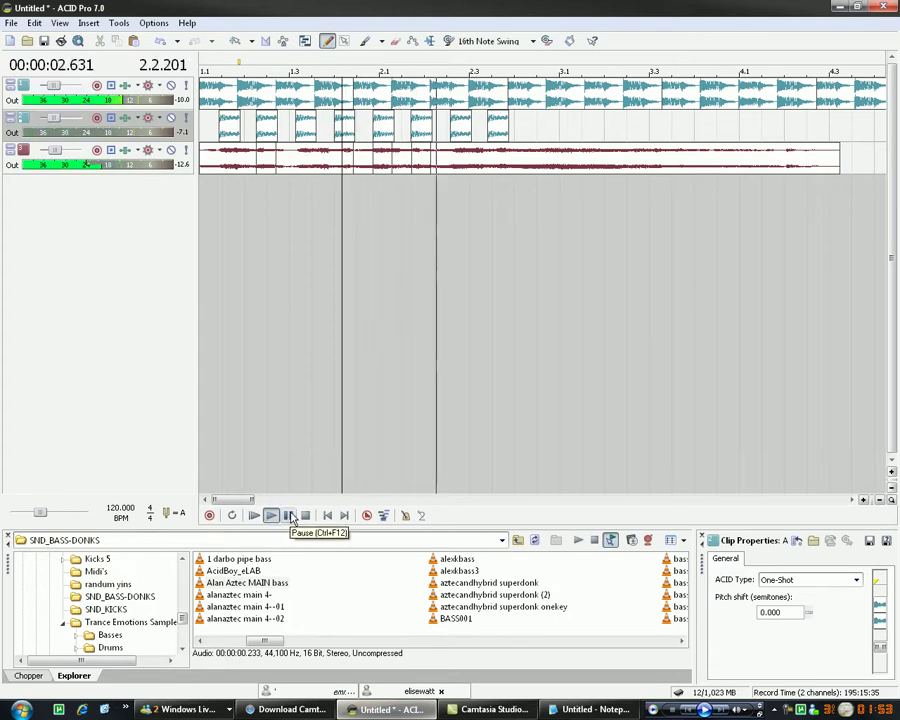
left_click(289, 516)
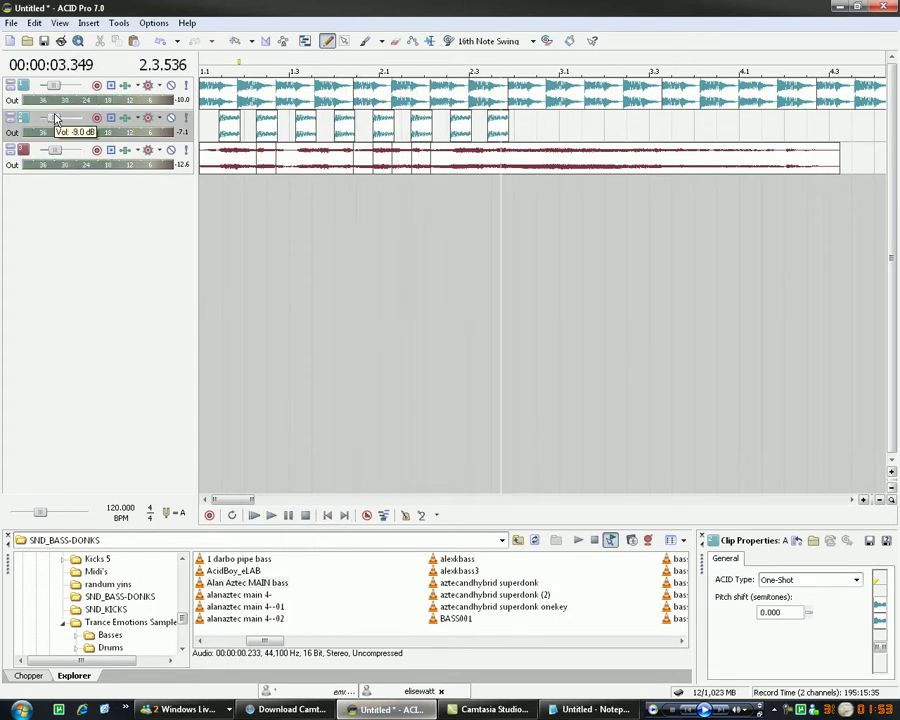
Step: Raise the song track's volume to -5.0 dB during playback and replay from the start to check the balance
left_click(327, 515)
left_click(271, 515)
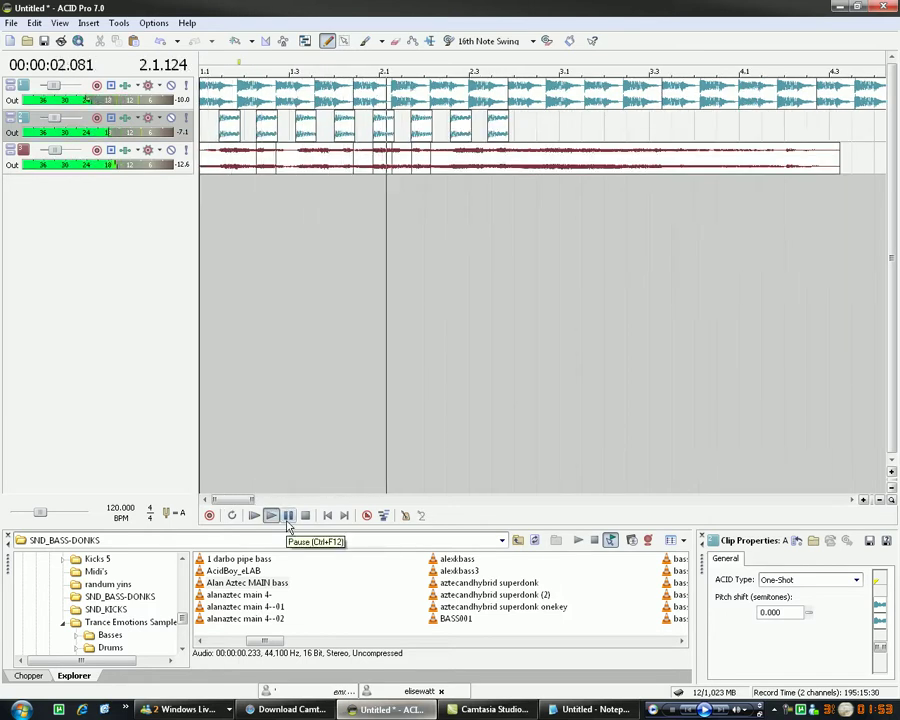
left_click_drag(55, 149, 58, 151)
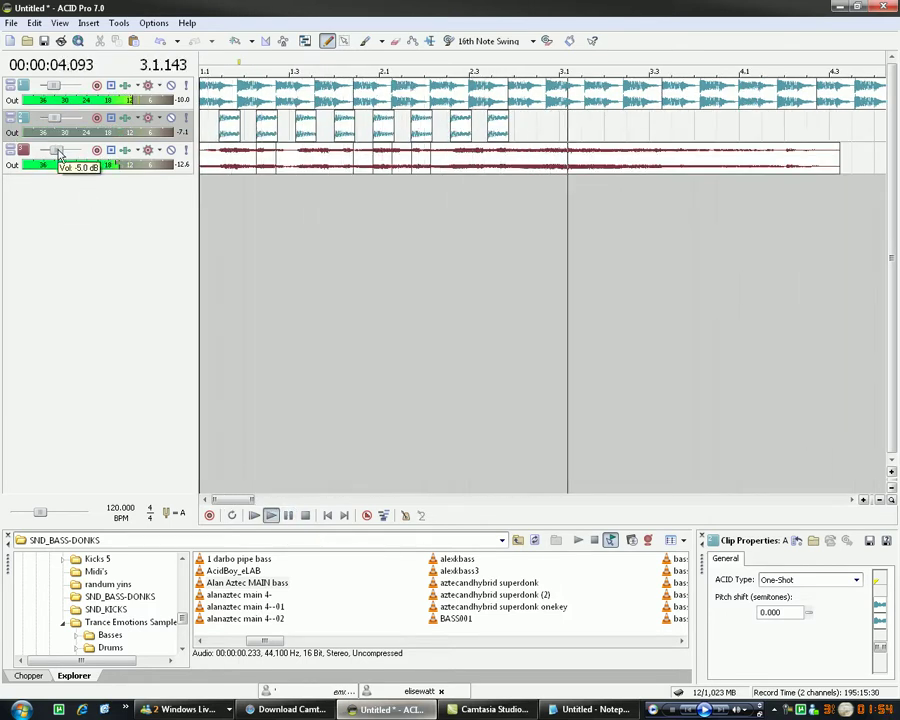
left_click(305, 515)
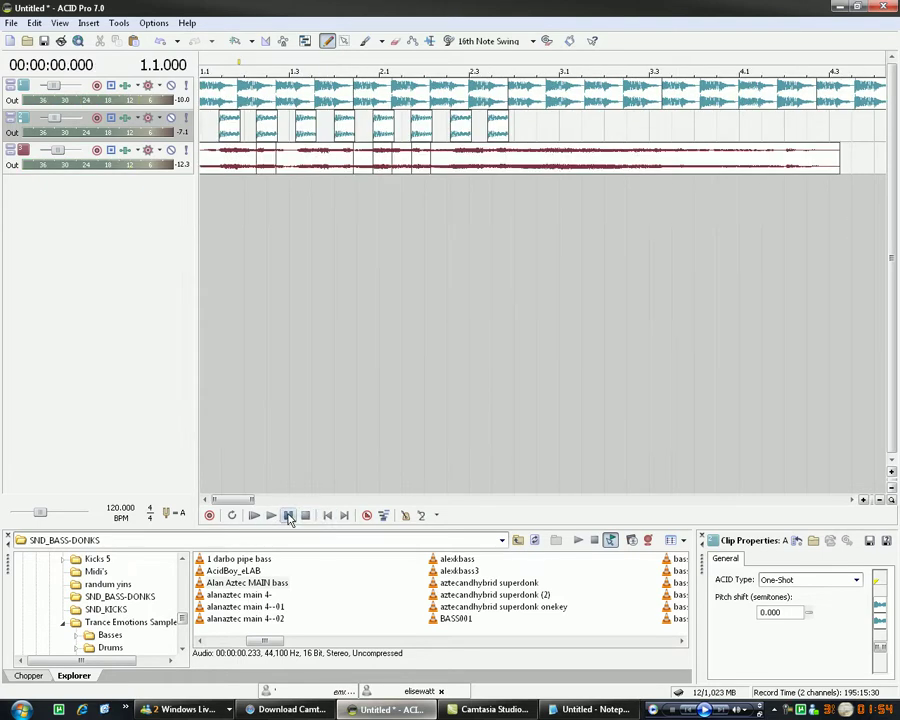
left_click(288, 516)
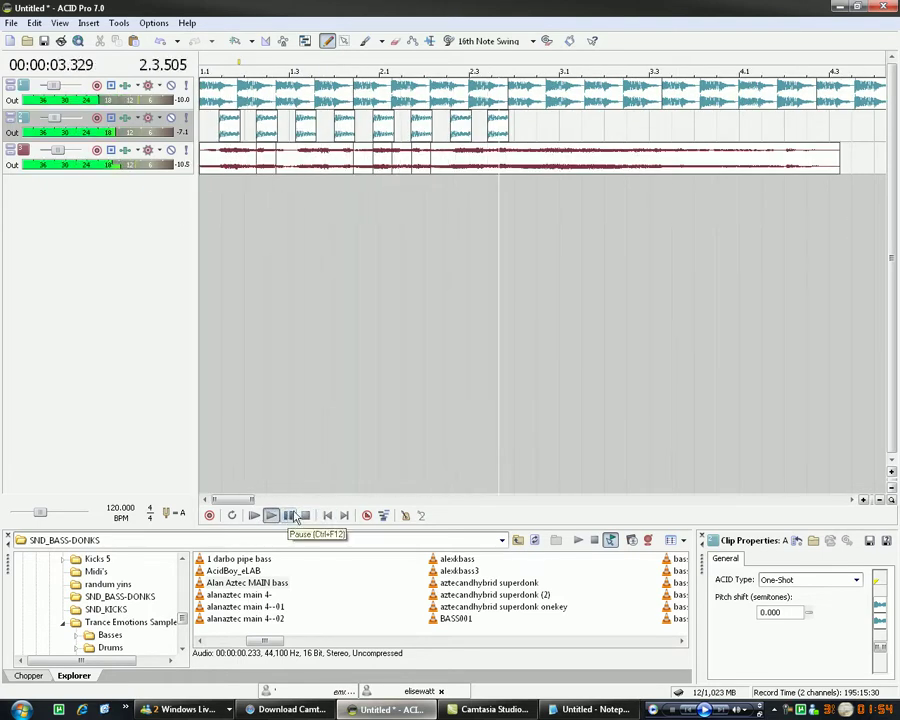
left_click(288, 516)
Step: Move the song track above the bass track, solo it and play it from around 2.2.384
scroll(520, 385, "up", 4)
scroll(515, 333, "down", 1)
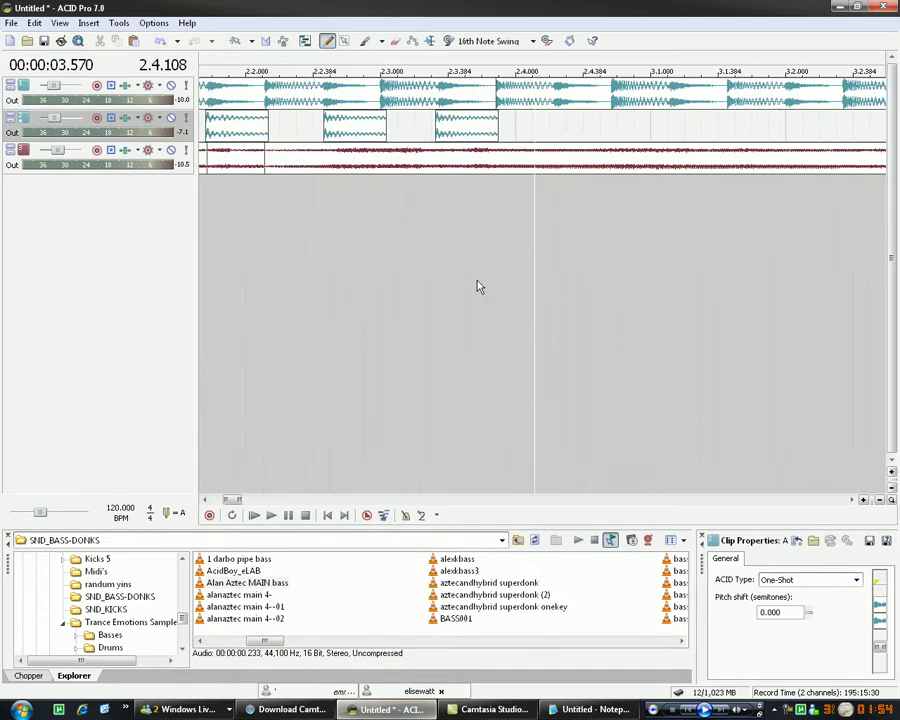
left_click_drag(12, 168, 12, 127)
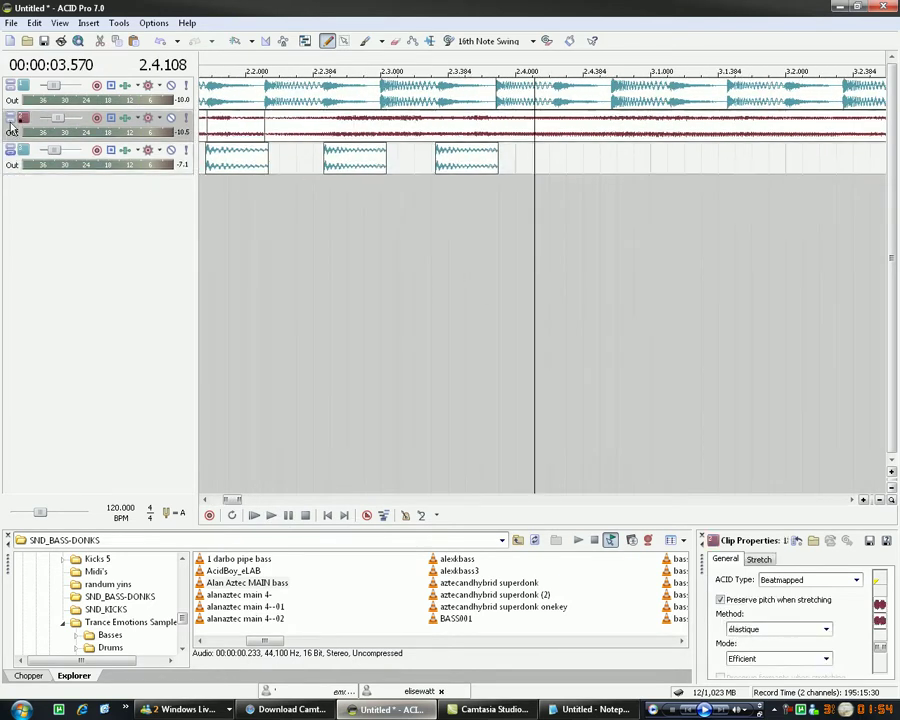
left_click(184, 118)
left_click(316, 278)
left_click(271, 515)
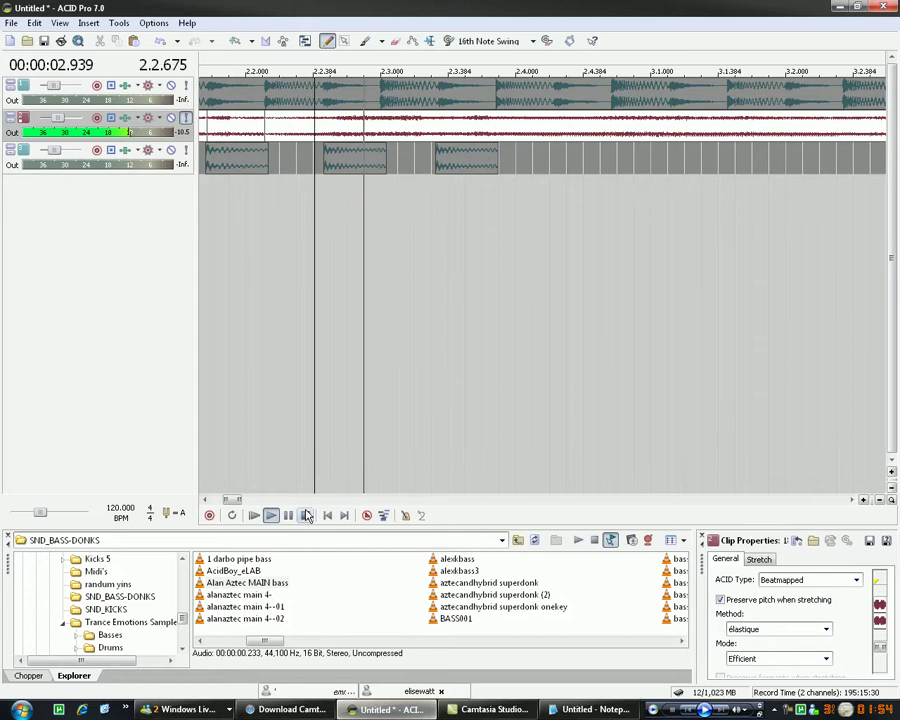
Step: Split the song track at 2.2.510 and shift the remainder back to the start of the bass hit near 2.2.384
left_click(293, 417)
left_click(289, 411)
left_click(288, 515)
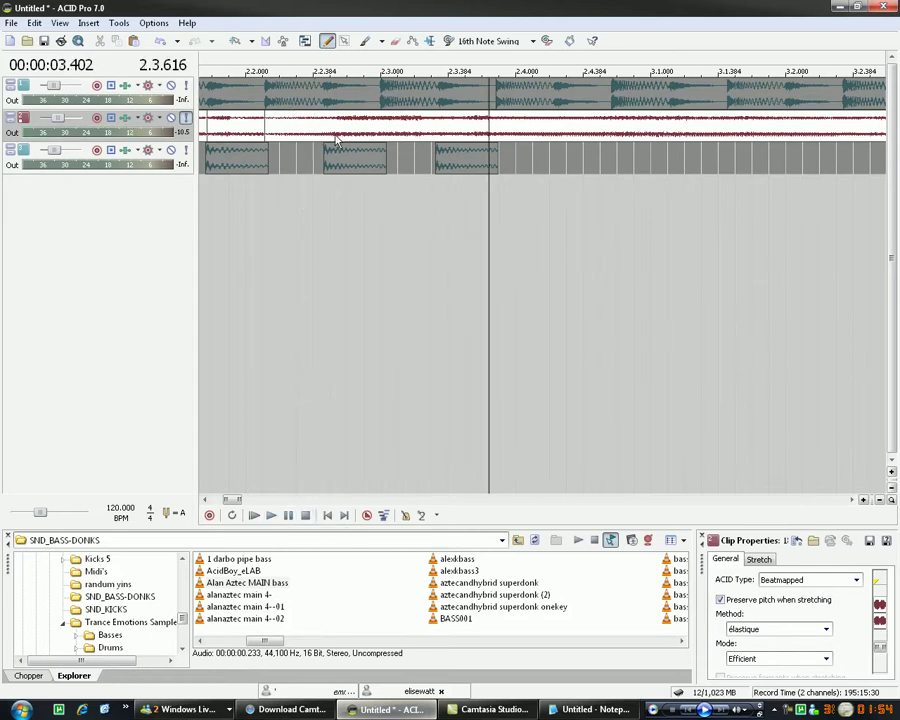
left_click(336, 140)
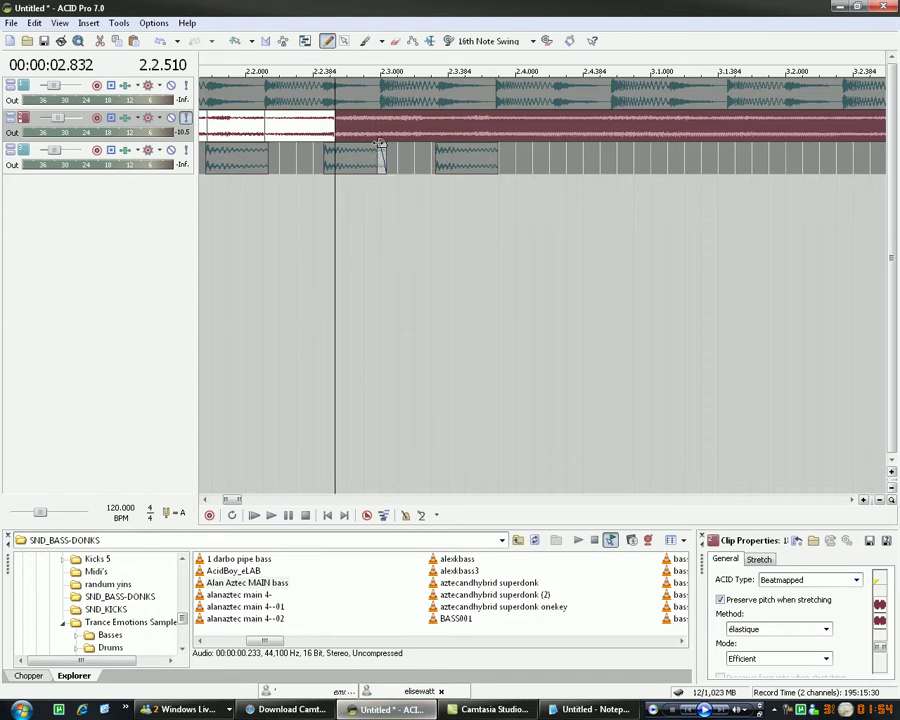
left_click_drag(379, 133, 389, 164)
Step: Split the song track at 2.3.186 and move the remaining part back onto the kick just before 2.3.000
left_click(413, 140)
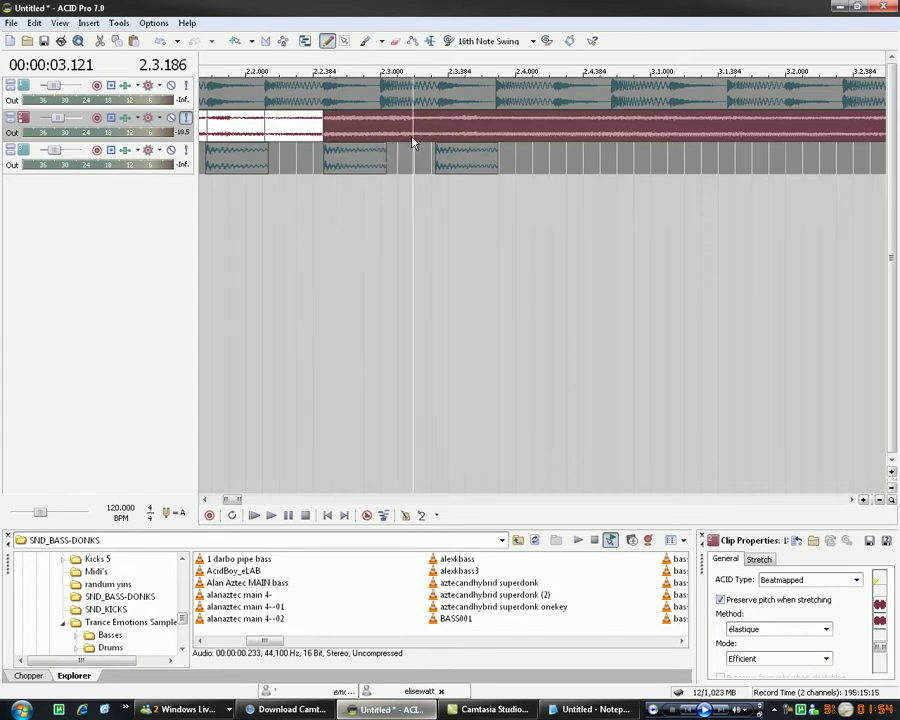
key("s")
left_click_drag(430, 137, 398, 139)
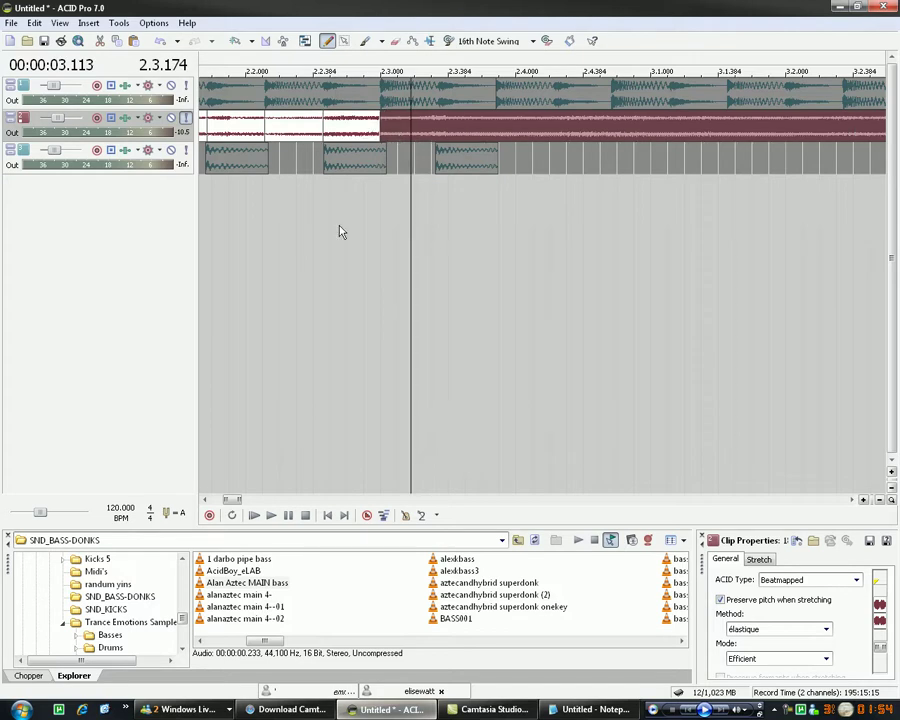
Step: Play the soloed song track from just after 2.2 through beat 2.3 to check the new cuts
left_click(288, 459)
left_click(288, 515)
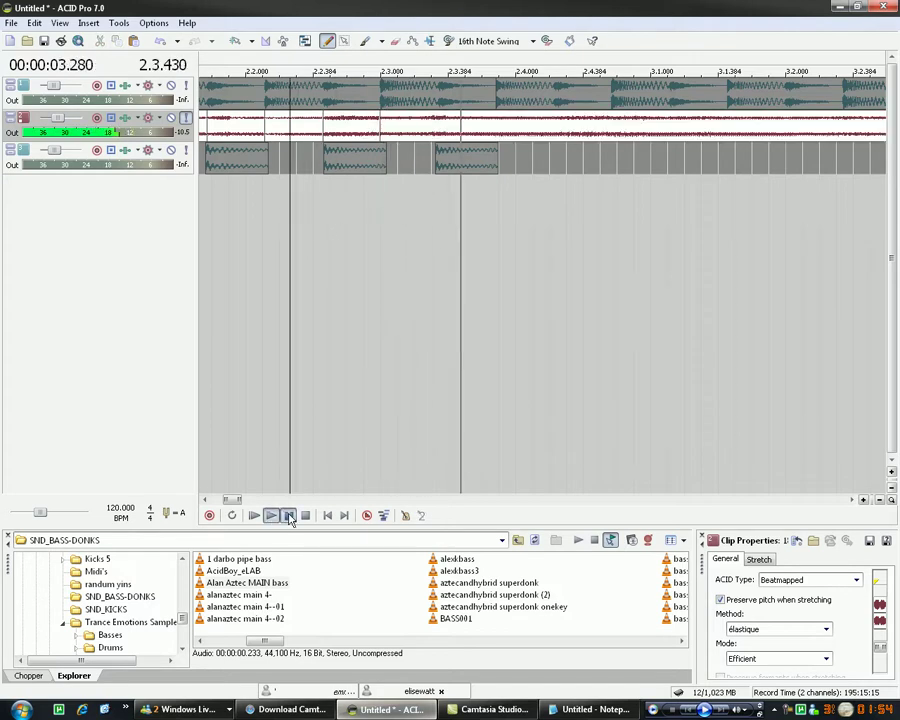
left_click(288, 515)
Step: Unsolo the song track, play all three tracks from just before 2.2 through beat 2.3, and return to the project start
left_click(231, 327)
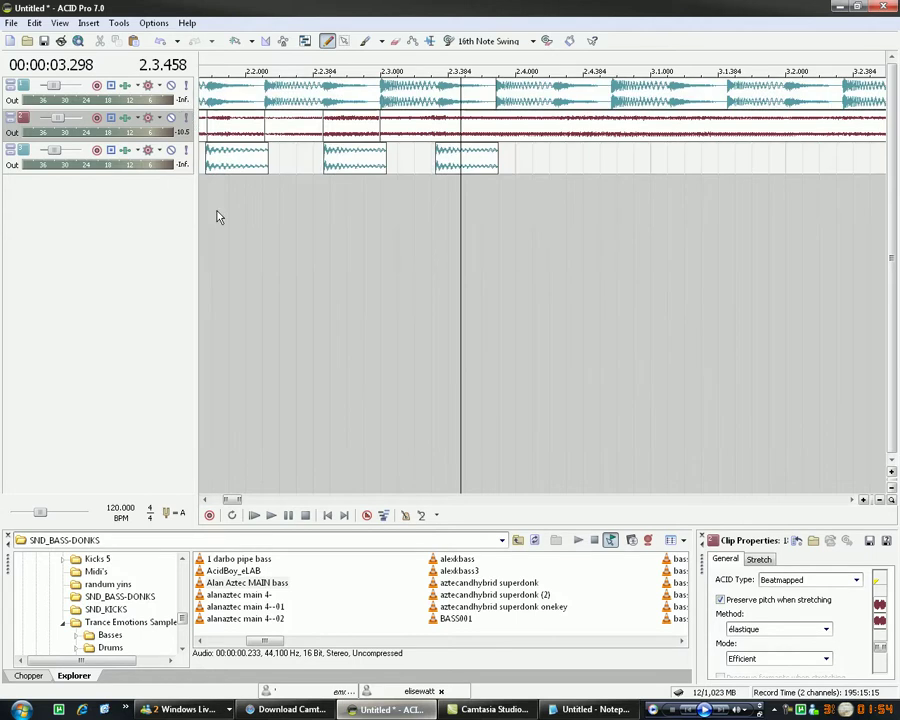
left_click(270, 519)
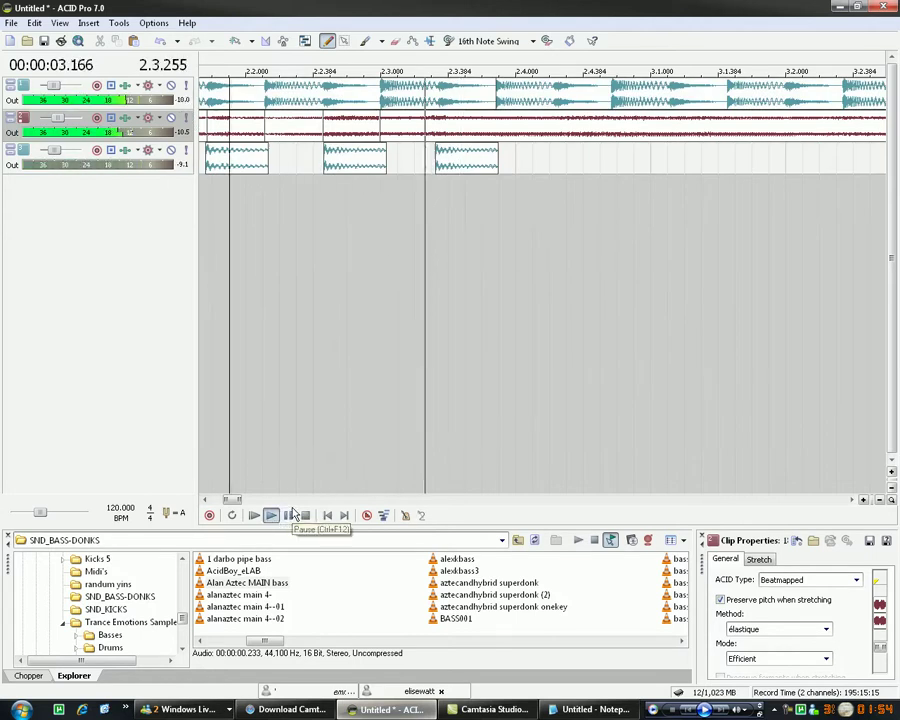
left_click(287, 450)
mouse_move(404, 125)
left_mouse_down()
mouse_move(451, 128)
mouse_move(398, 134)
left_mouse_up()
left_click(255, 467)
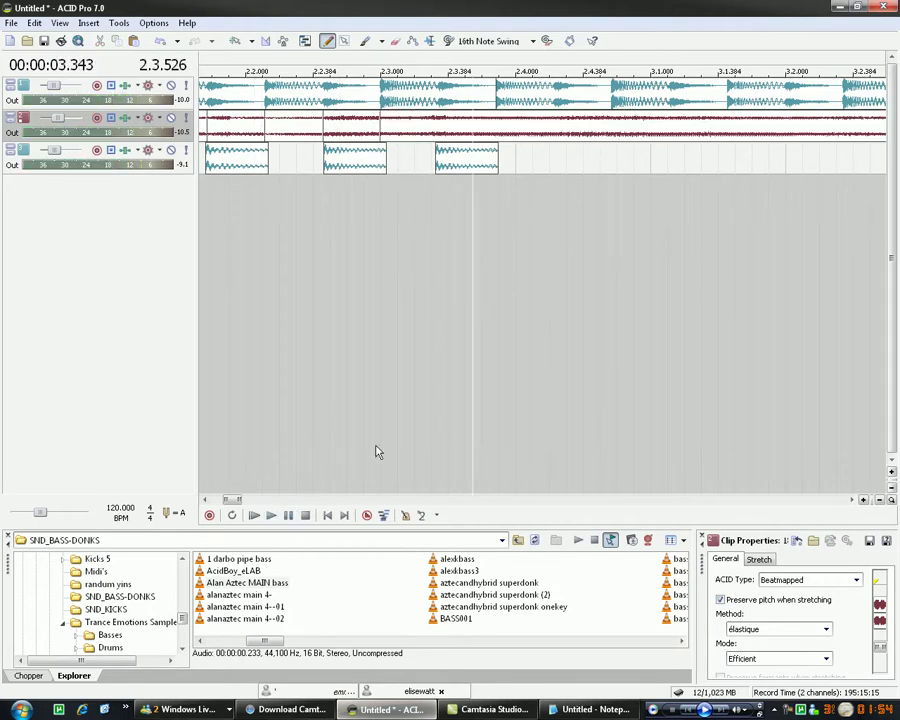
scroll(514, 161, "down", 5)
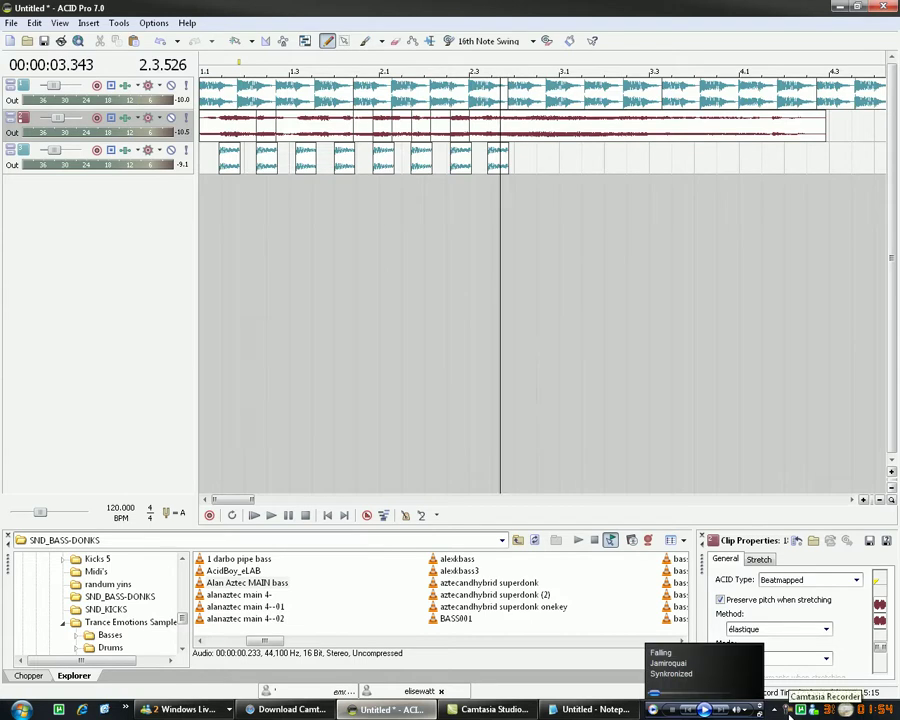
scroll(440, 315, "up", 2)
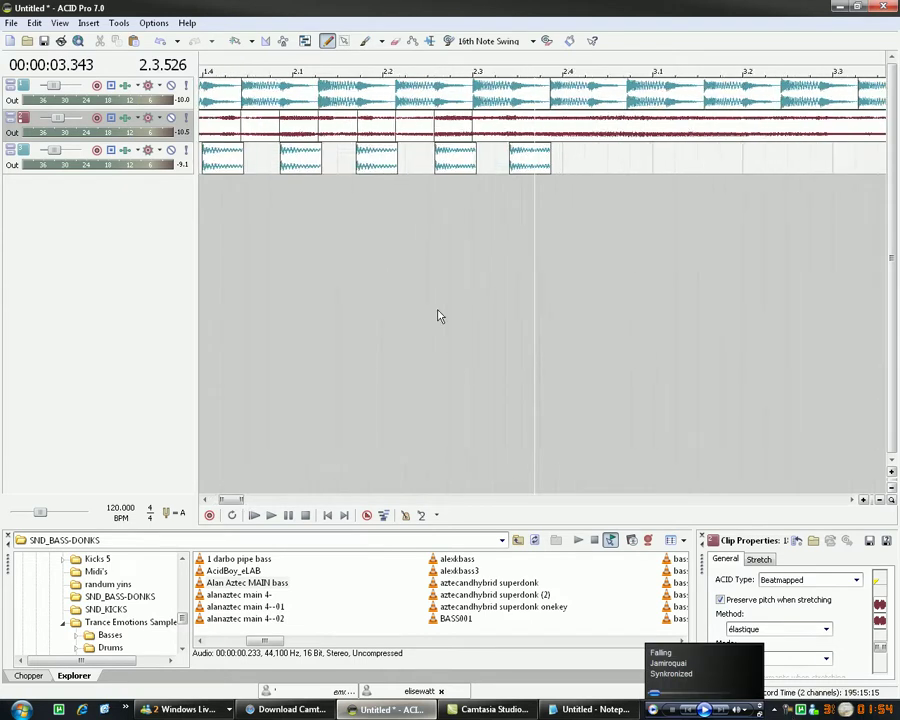
left_click(327, 515)
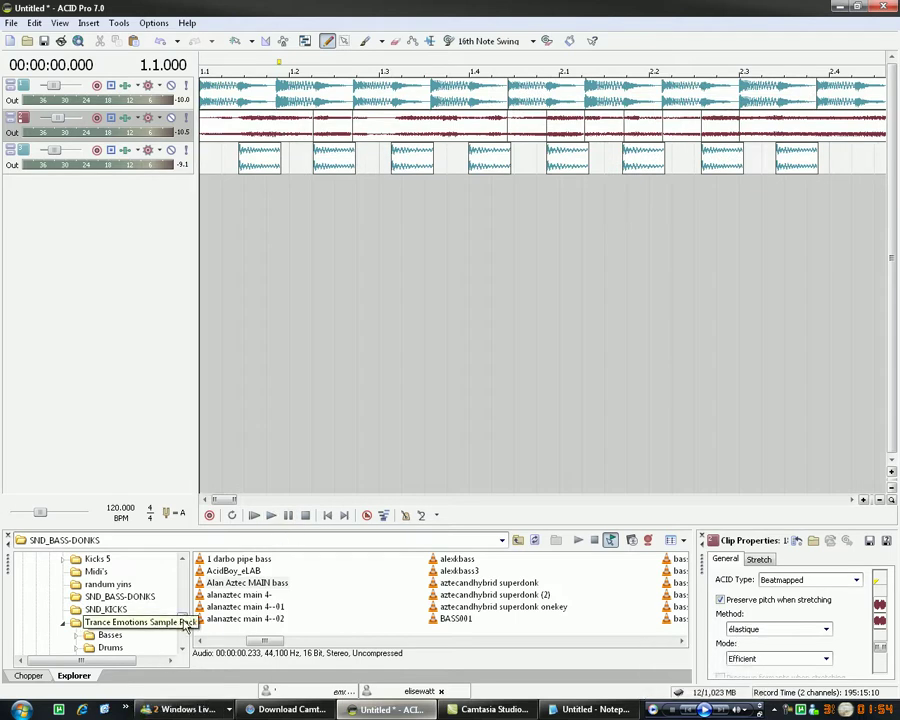
Step: Preview Beat Bangs from the pellas folder and add it as a new track above the bass track
scroll(184, 625, "down", 1)
scroll(184, 625, "down", 3)
scroll(184, 630, "up", 4)
left_click_drag(184, 625, 183, 592)
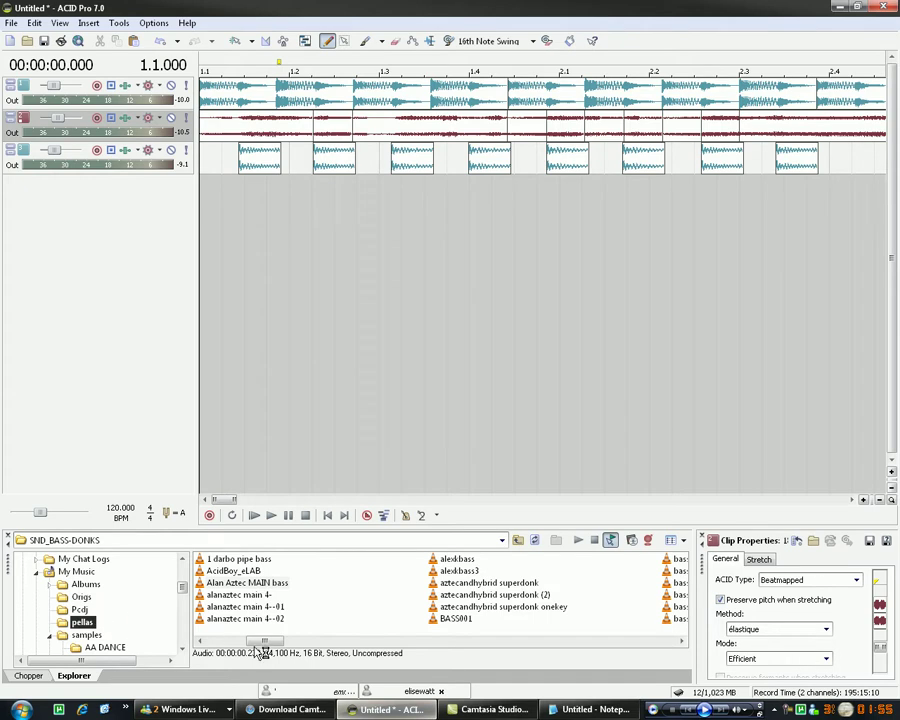
left_click_drag(214, 643, 303, 647)
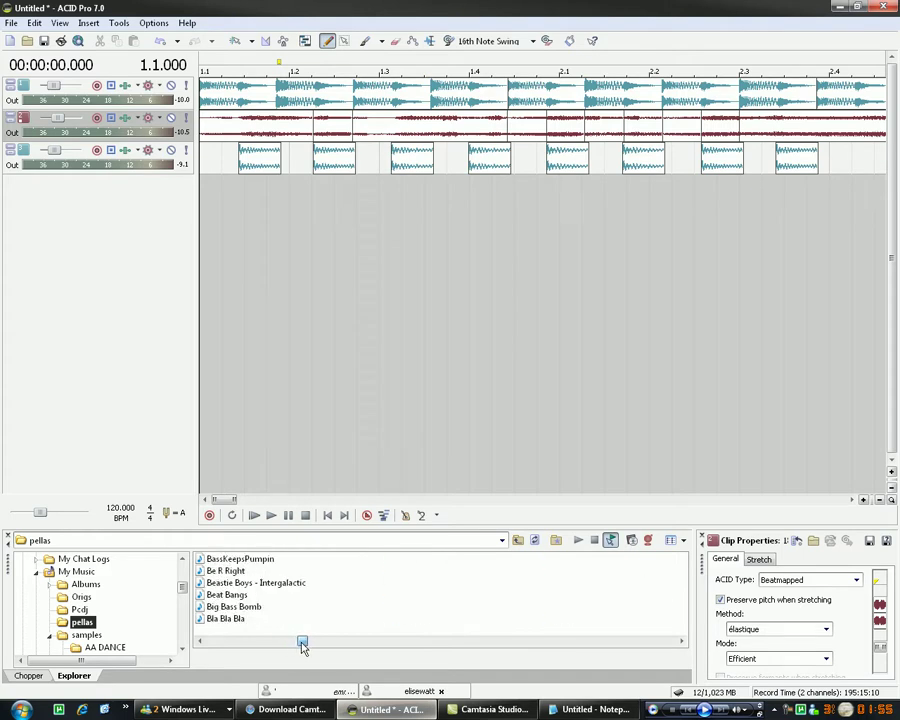
left_click(238, 597)
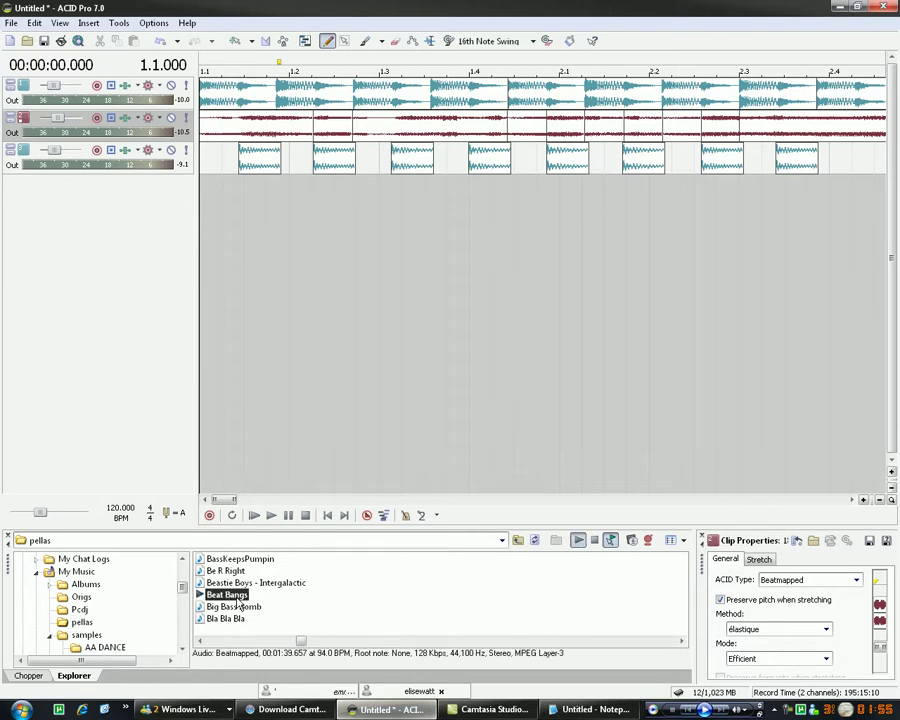
left_click_drag(117, 175, 119, 154)
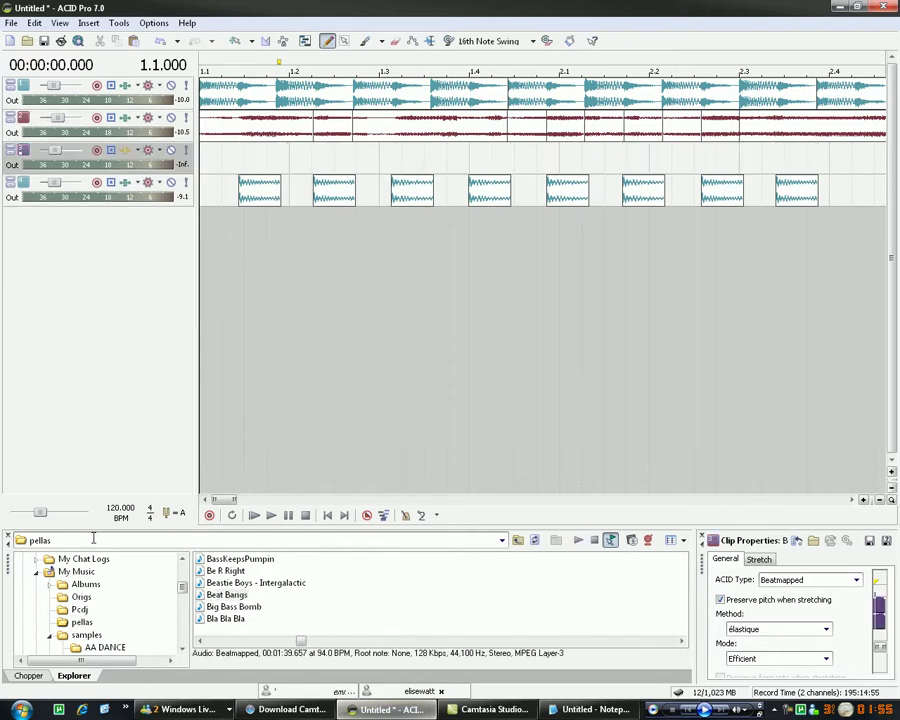
Step: Play Beat Bangs in the Chopper and insert the selection from 1.1.540 to 1.1.729 at the start of its track
left_click(28, 676)
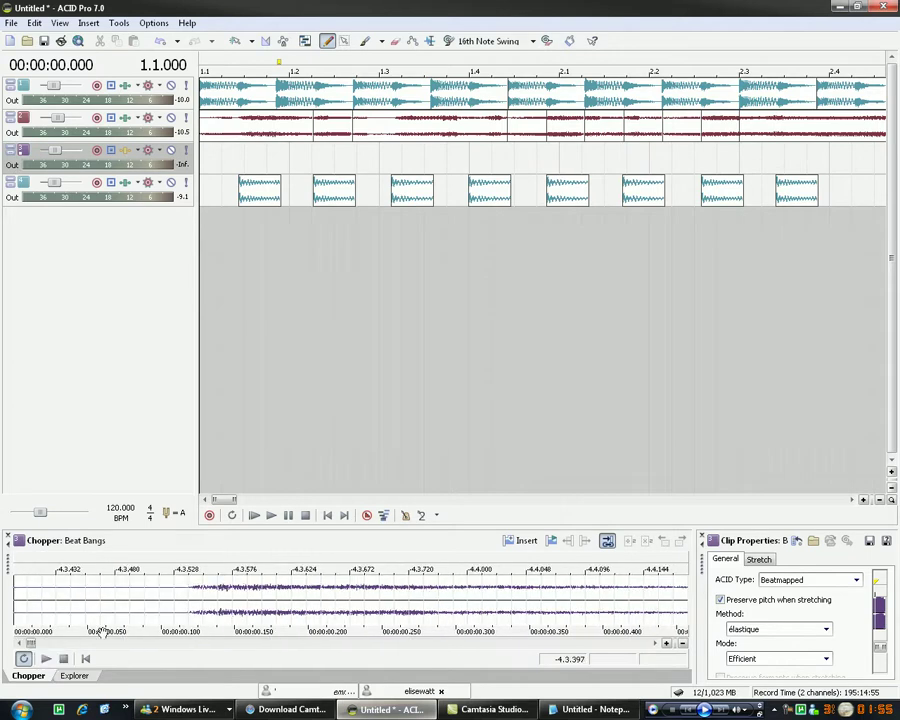
scroll(217, 609, "down", 6)
scroll(427, 608, "up", 3)
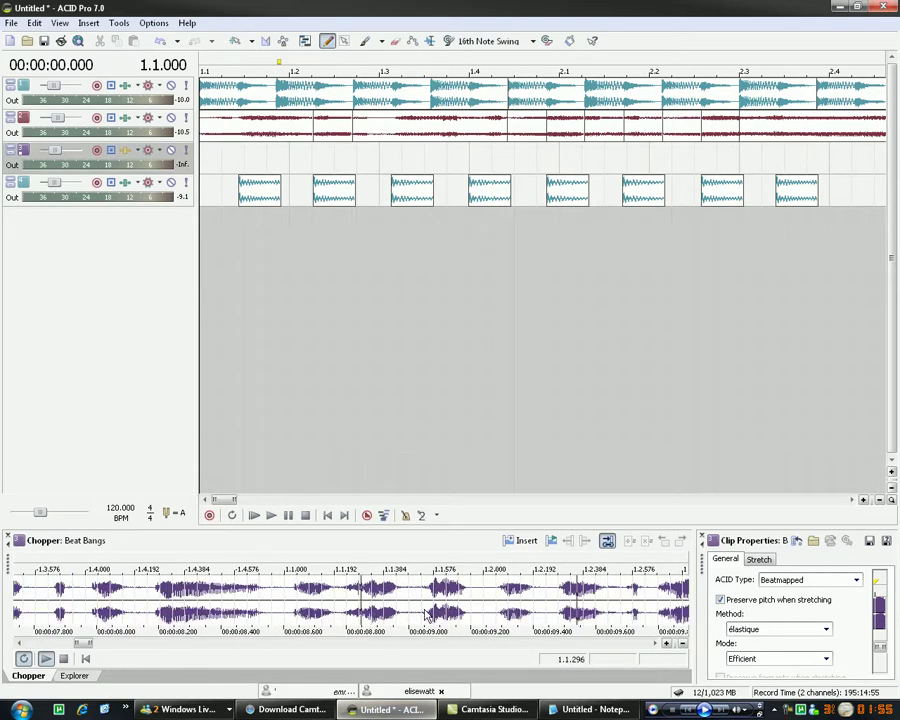
left_click_drag(425, 612, 473, 601)
key("space")
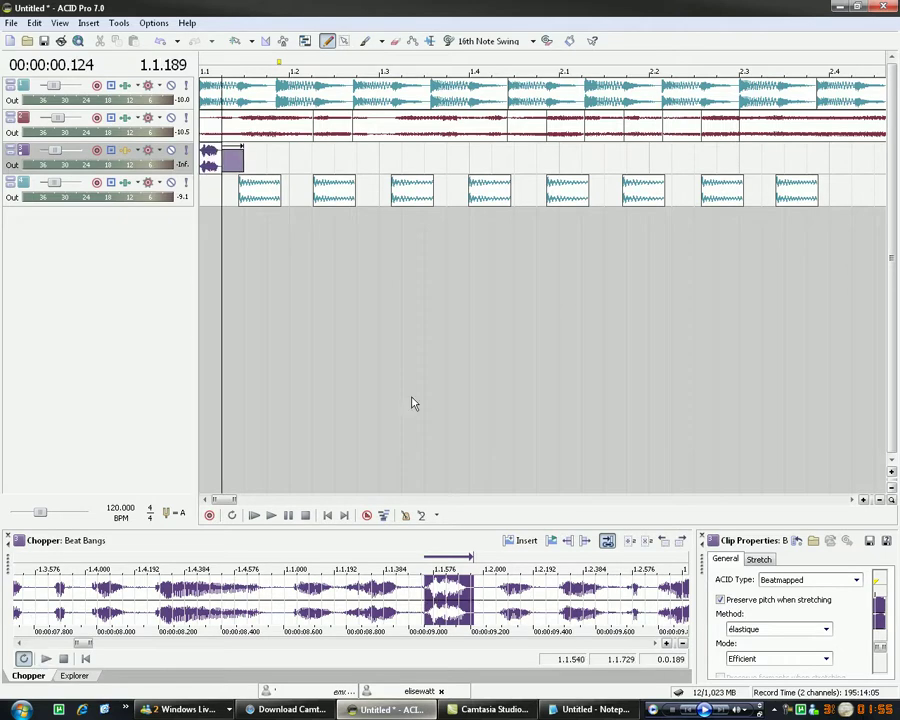
Step: Mute the song track and reorder the tracks as kick, bass, Beat Bangs and song
scroll(319, 371, "down", 2)
left_click(279, 372)
scroll(279, 372, "up", 3)
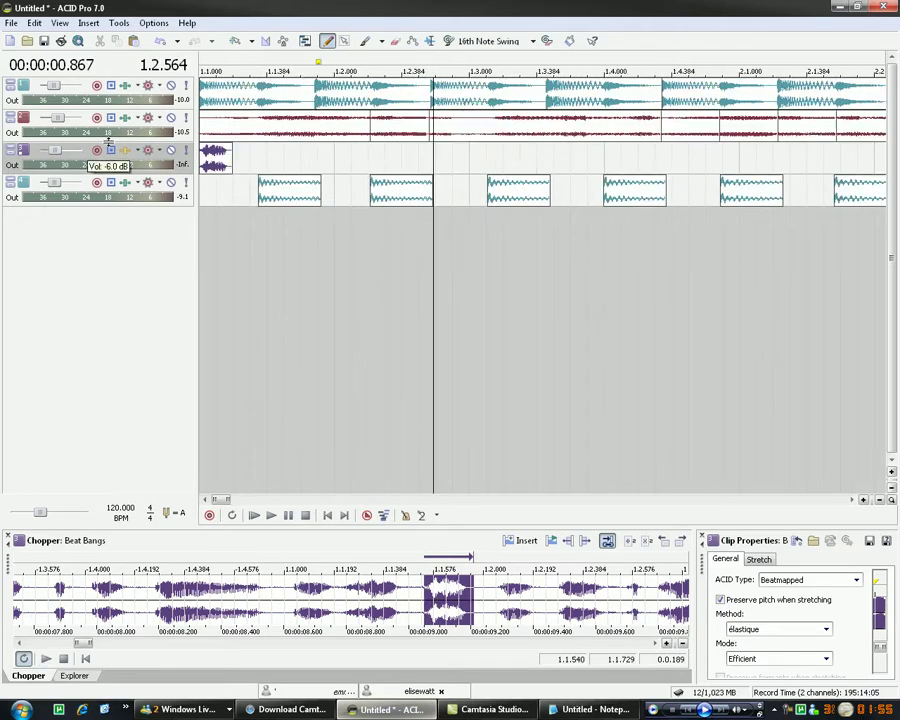
left_click(171, 117)
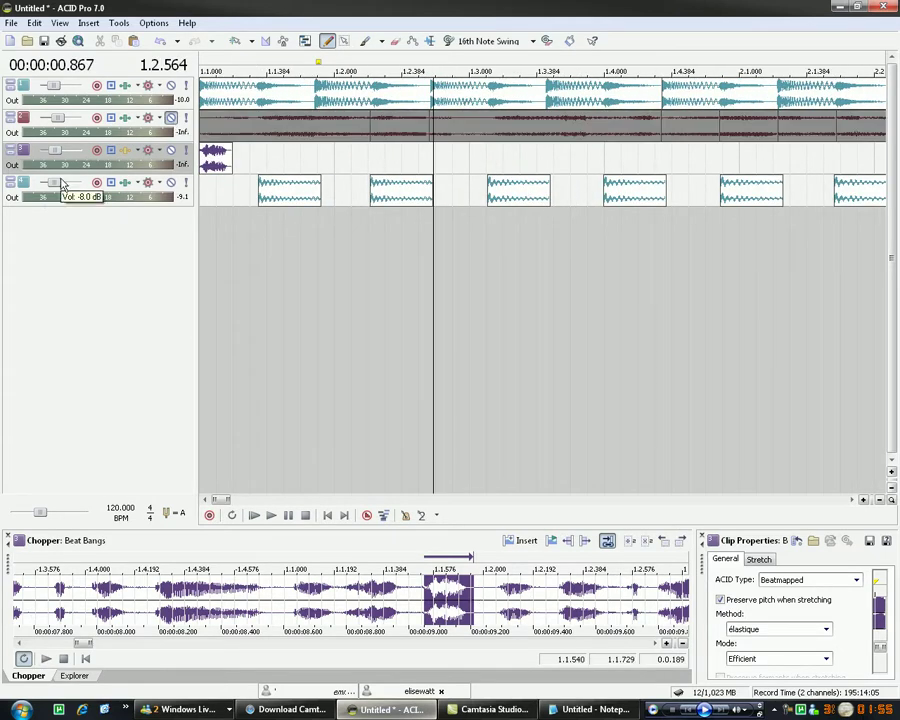
left_click_drag(20, 140, 21, 117)
Step: Extend the first Beat Bangs clip to just before the second kick and set its initial tempo to 113.125 BPM
left_click(275, 266)
scroll(275, 266, "up", 3)
left_click(226, 159)
left_click_drag(228, 162, 201, 160)
left_click_drag(348, 160, 496, 155)
left_click(758, 559)
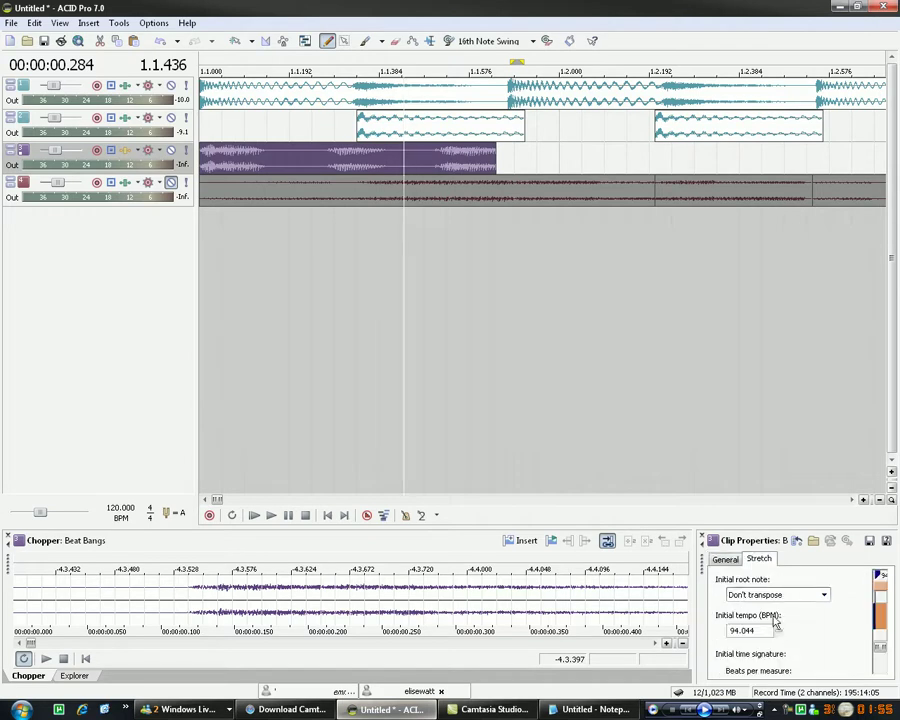
left_click_drag(779, 631, 779, 618)
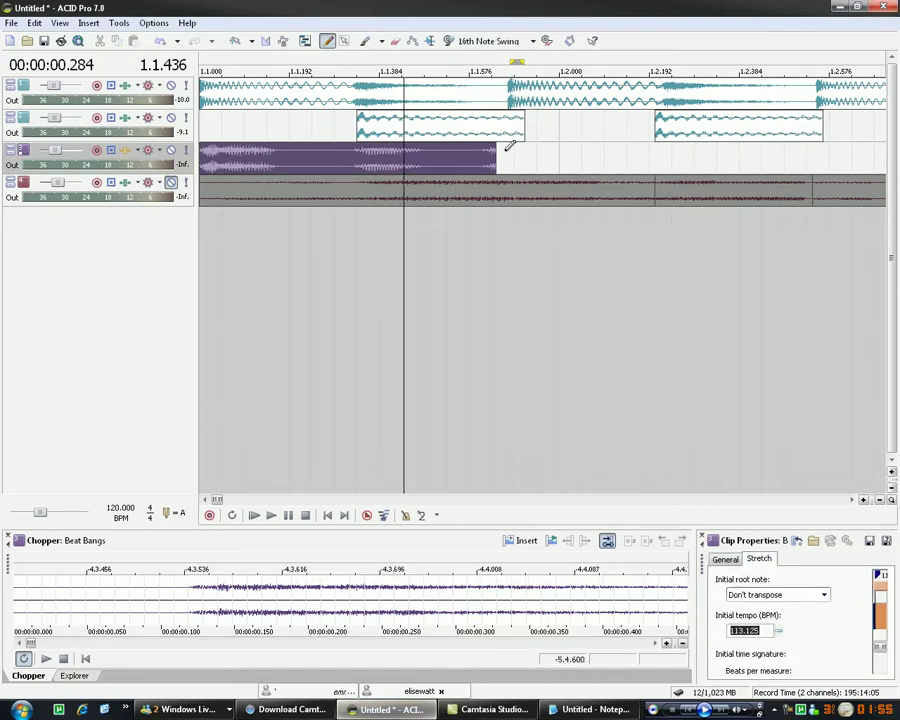
Step: Trim the Beat Bangs clip to its first vocal hit and copy it to the second kick and the first bass hit
left_click_drag(493, 150, 277, 155)
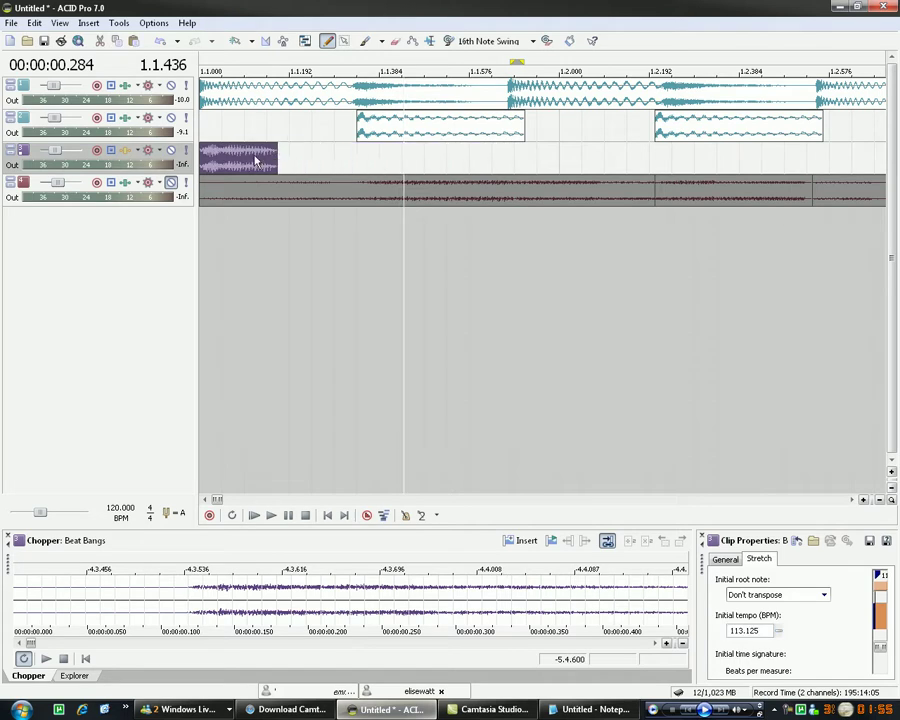
left_click(563, 167)
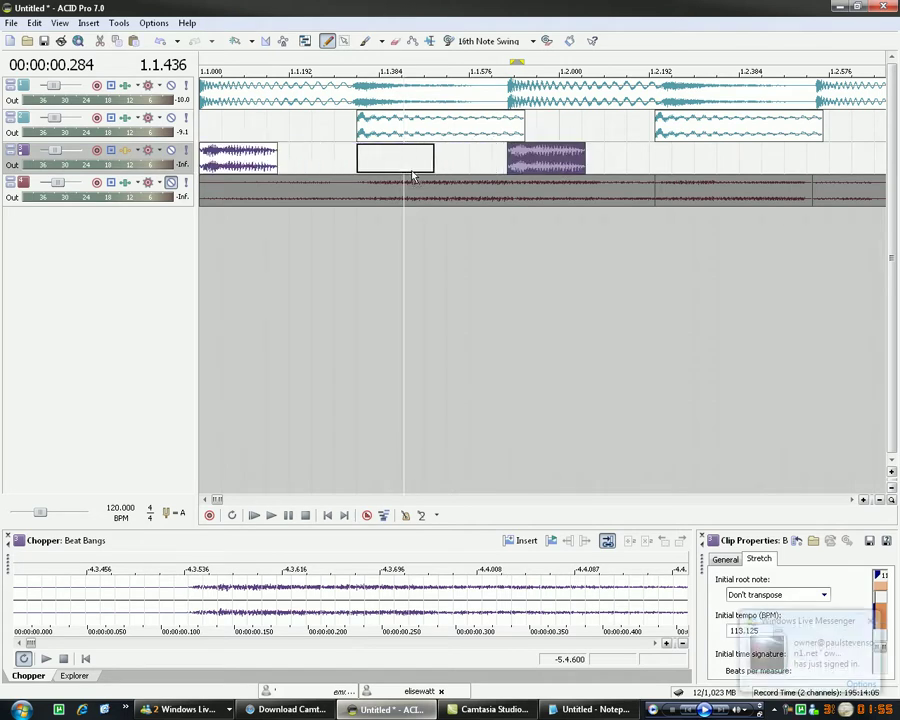
left_click(410, 168)
Step: Shorten the vocal copy on the first bass hit and duplicate the short slice shortly after it, before the second kick
left_click_drag(433, 163, 385, 163)
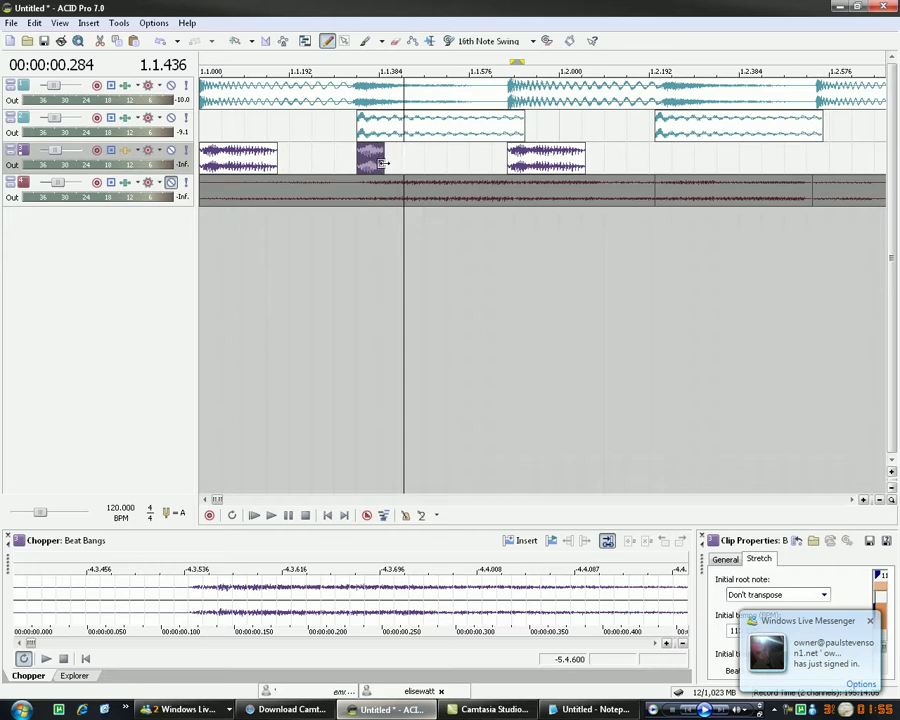
left_click(433, 165)
scroll(438, 185, "down", 2)
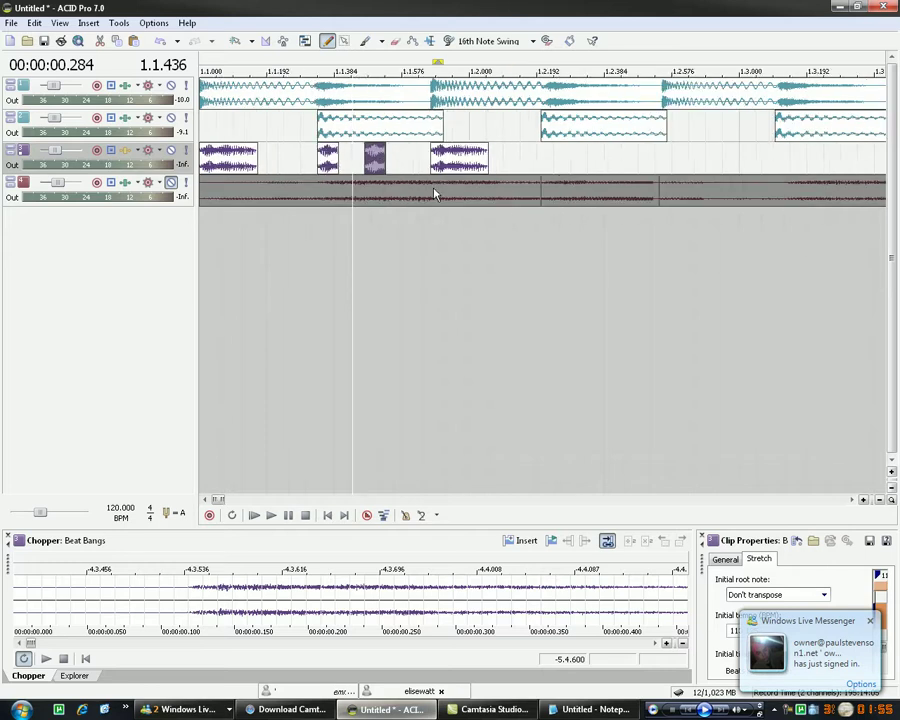
Step: Copy the vocal clip from the second kick to the second bass hit and trim its start to the bass hit
left_click(455, 167)
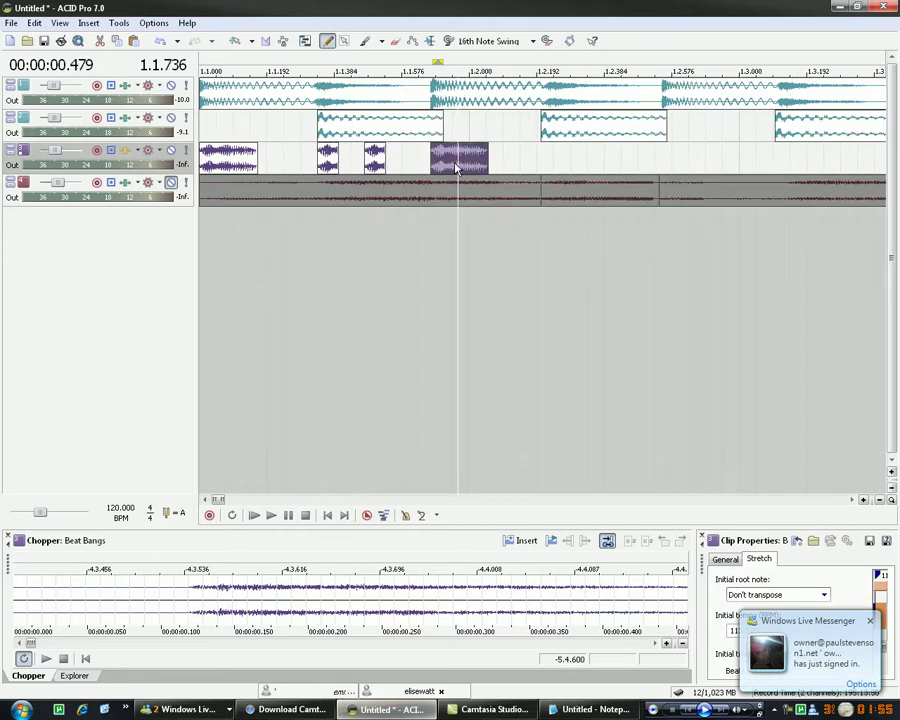
left_click(566, 162)
left_click(584, 277)
scroll(584, 277, "up", 1)
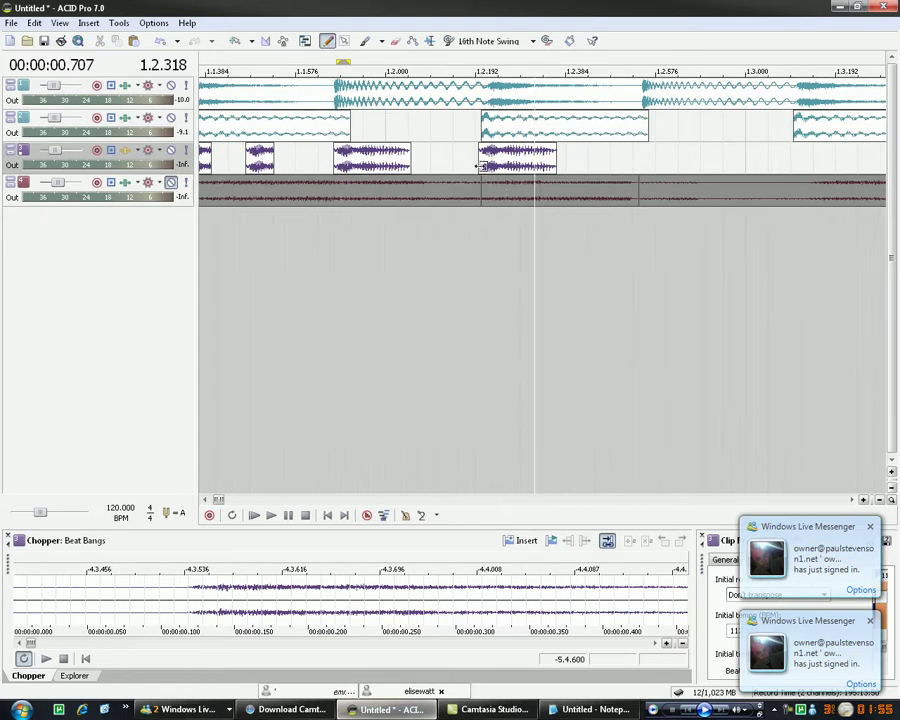
left_click(484, 163)
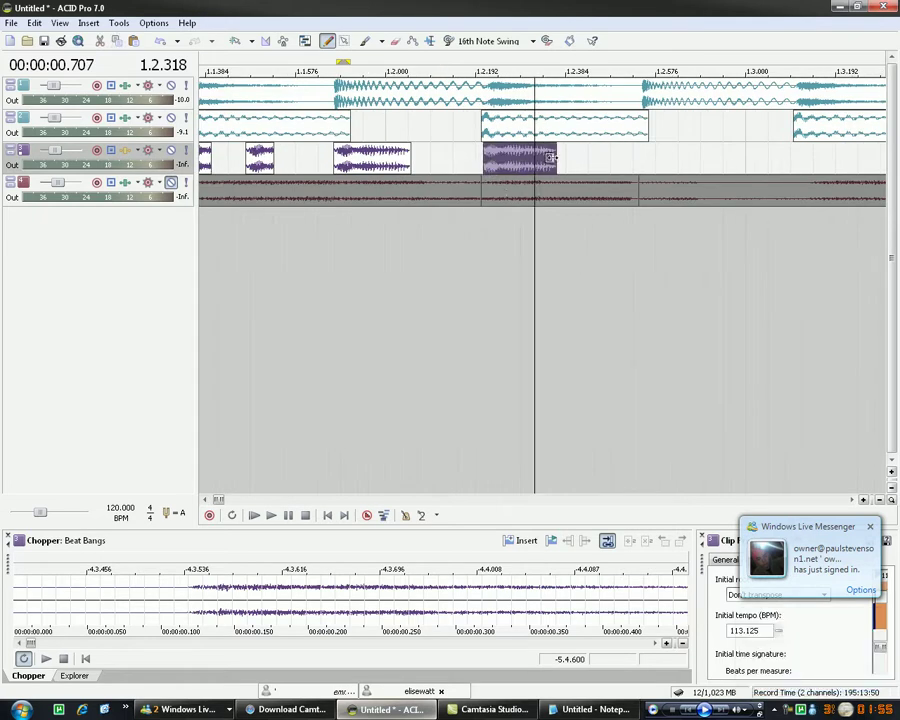
Step: Cut the vocal copy on the second bass hit down to a sliver ending at 1.2.253 and paste it repeatedly up to 1.2.580
left_click_drag(555, 160, 490, 160)
left_click(491, 161)
key("ctrl+v")
key("ctrl+v")
key("ctrl+v")
key("ctrl+v")
key("ctrl+v")
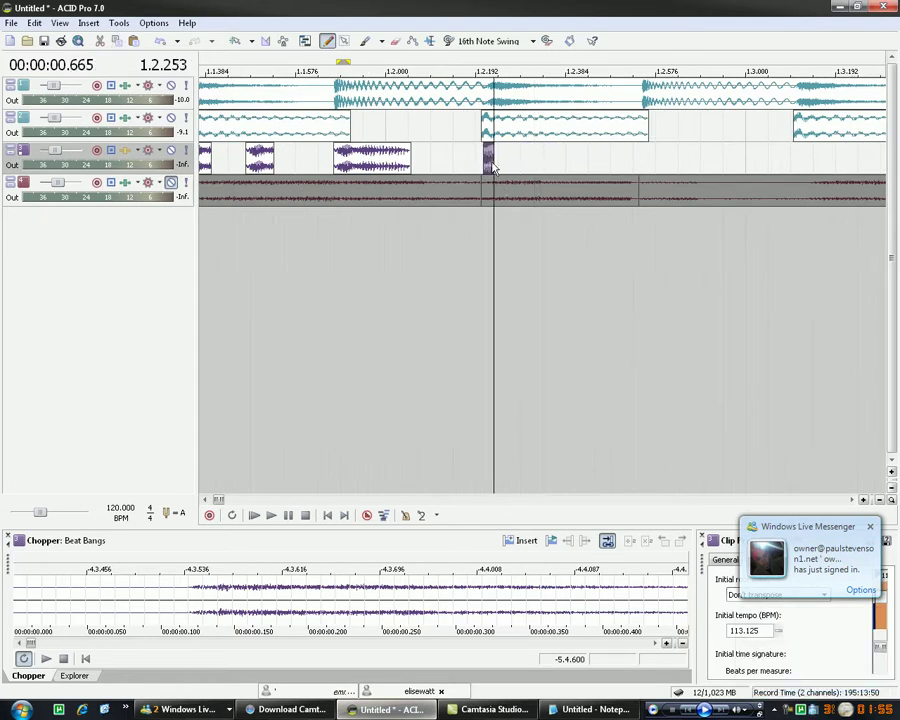
left_click_drag(544, 162, 656, 162)
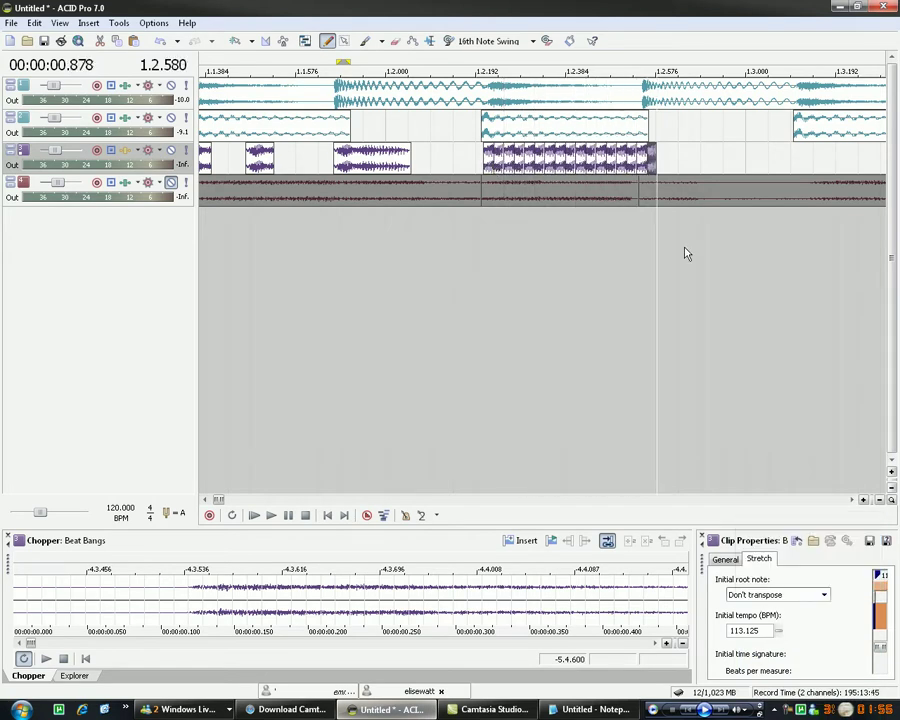
Step: Copy the full-length vocal clip to the third kick at the end of the stutter and to the third bass hit after 1.3.000
left_click(688, 269)
scroll(688, 269, "up", 2)
left_click_drag(419, 172, 617, 158)
scroll(616, 160, "down", 8)
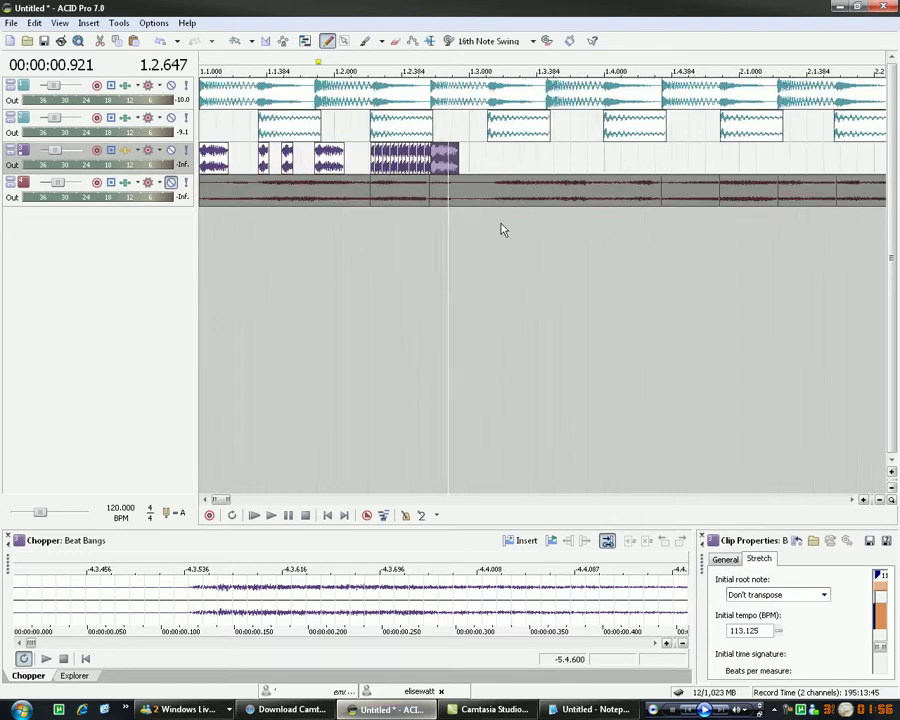
left_click(500, 160)
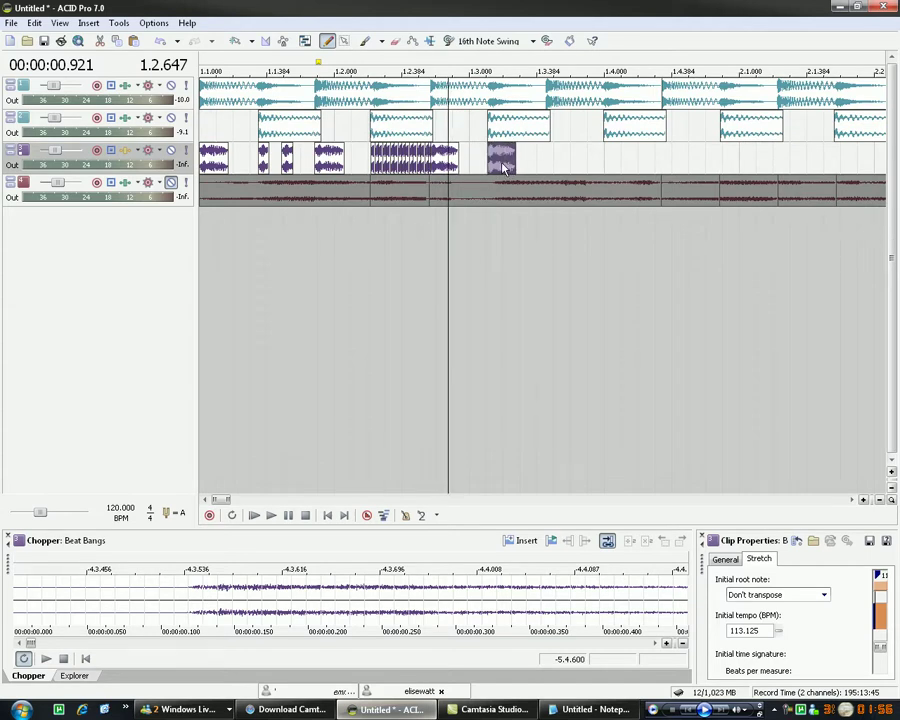
Step: Select the Beat Bangs section from -1.4.154 to -1.4.692 in the Chopper and insert it on the vocal track at 1.3.556
scroll(377, 612, "down", 8)
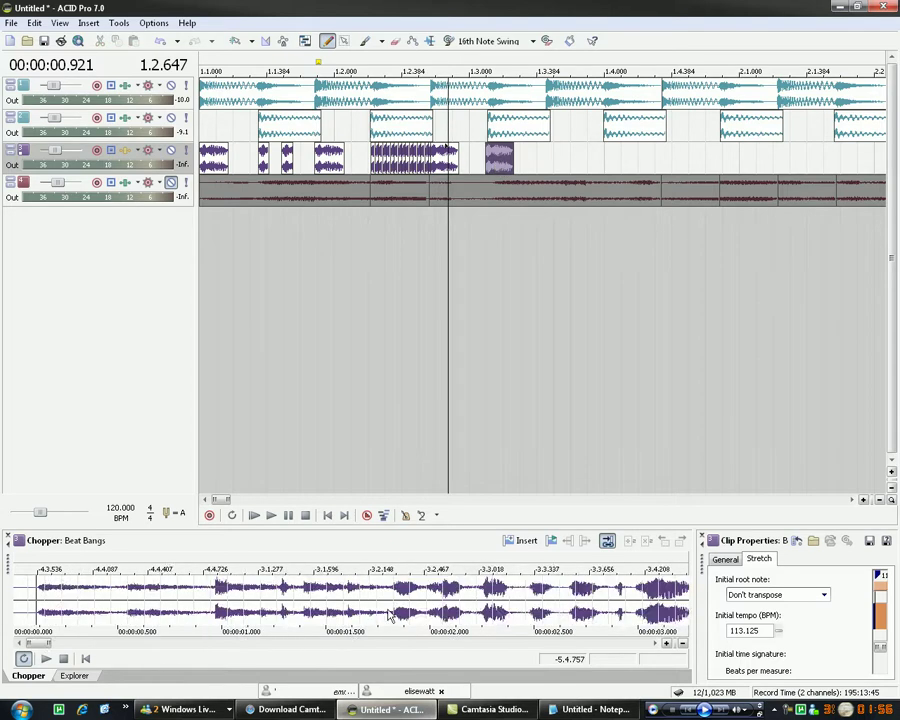
scroll(485, 605, "down", 4)
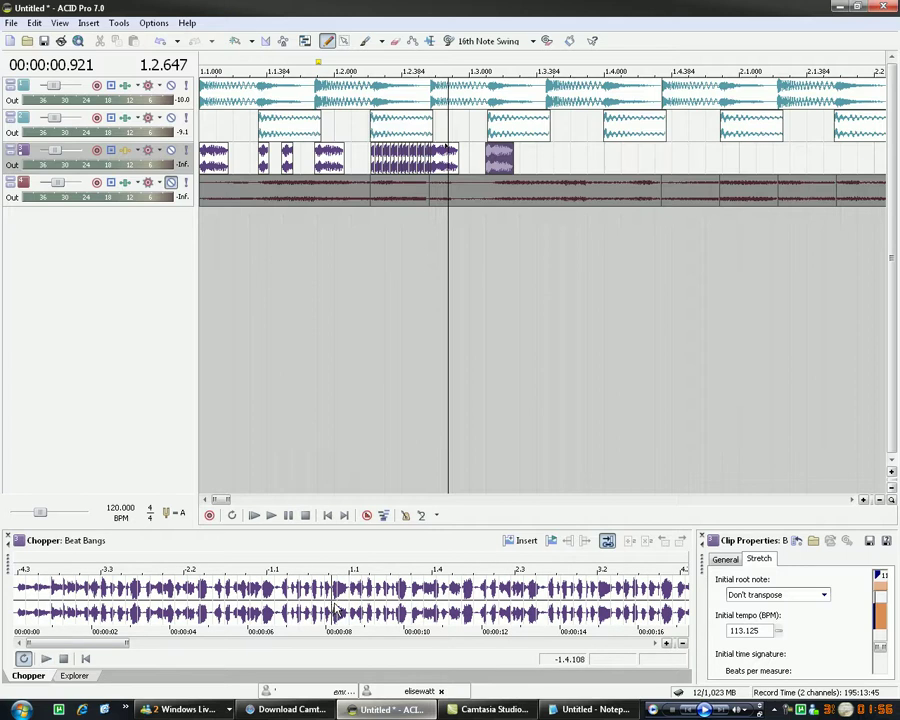
scroll(335, 612, "up", 5)
left_click_drag(325, 614, 400, 612)
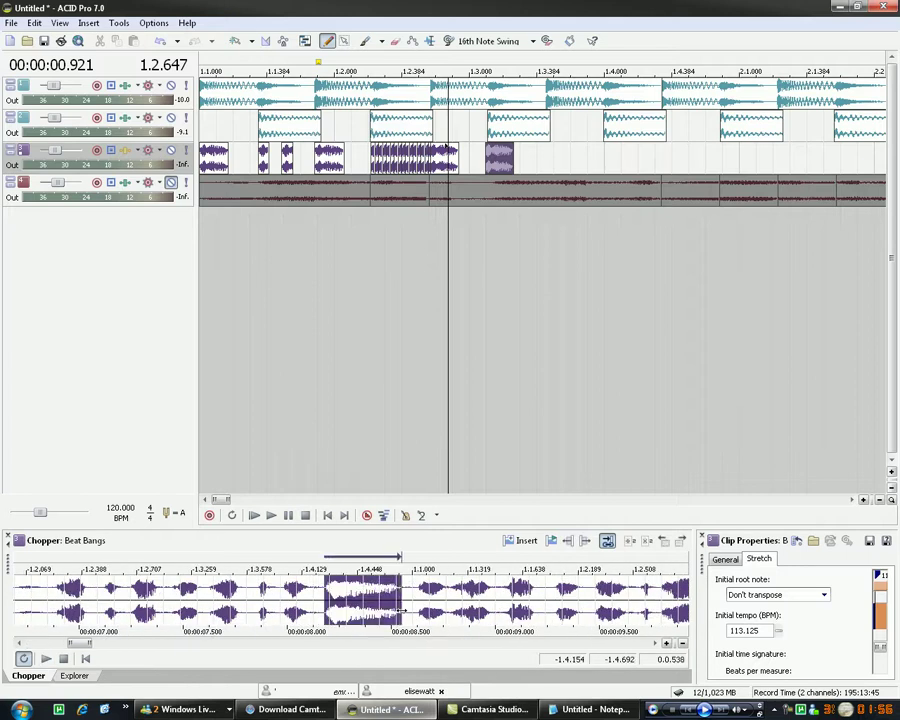
mouse_move(518, 543)
left_click(566, 153)
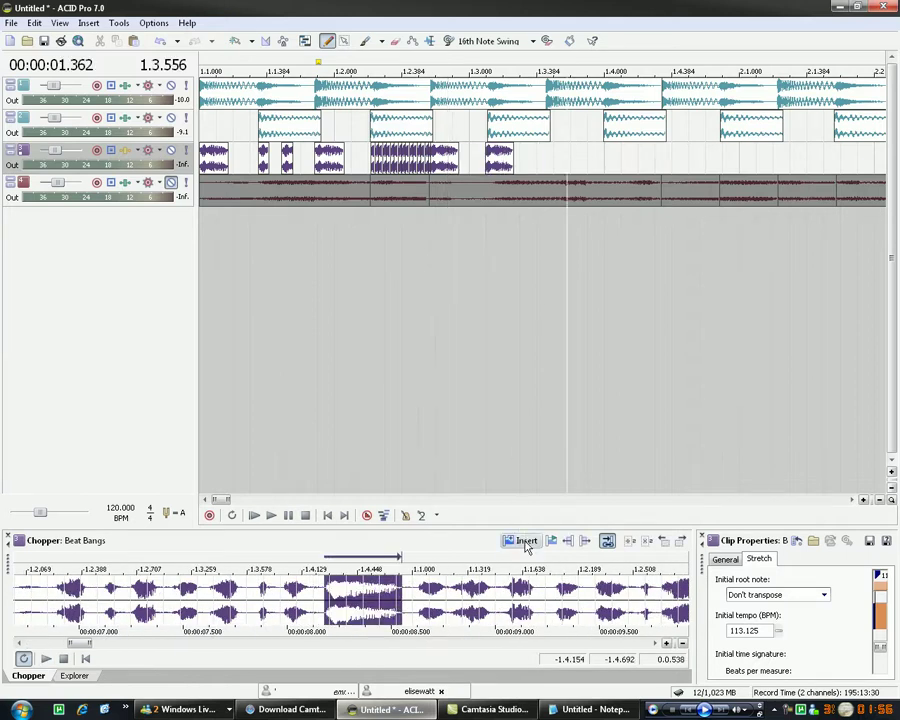
left_click(524, 542)
Step: Move the newly inserted longer vocal clip back so that it starts on the fourth kick
left_click(517, 380)
scroll(343, 157, "up", 3)
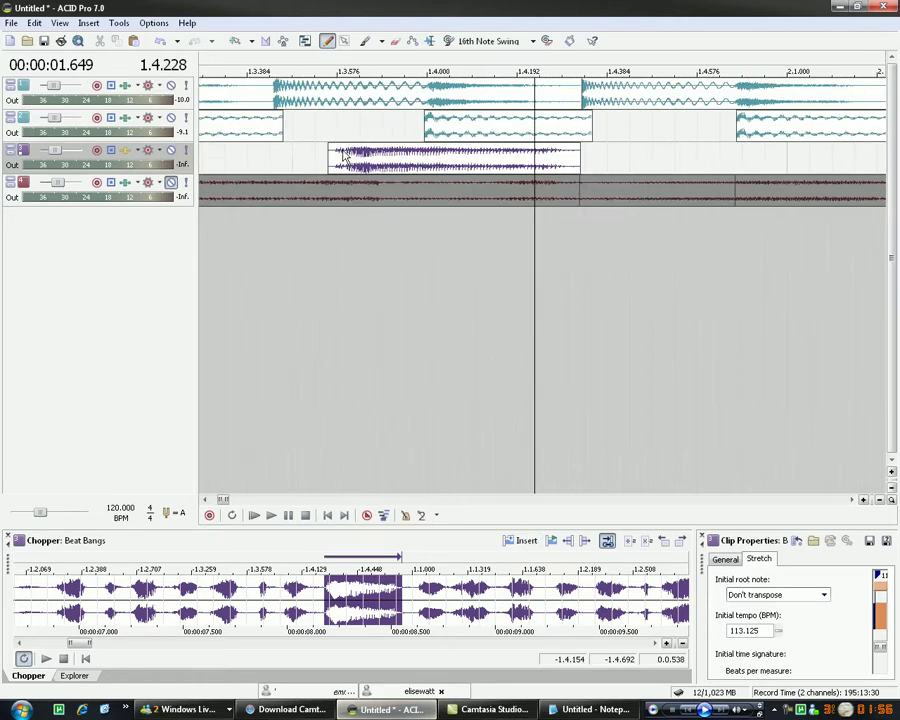
left_click_drag(331, 150, 304, 166)
scroll(304, 196, "down", 4)
Step: Play the arrangement from the start to hear the new vocal clip with the beat
left_click(328, 516)
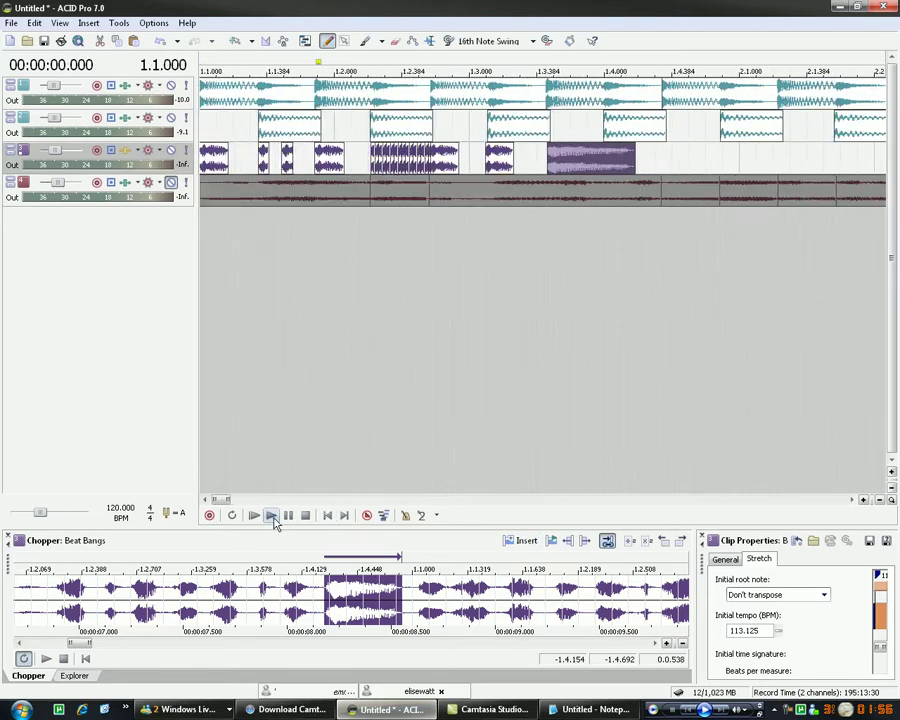
left_click(272, 516)
scroll(315, 457, "down", 3)
scroll(315, 457, "up", 1)
left_click(270, 516)
left_click(290, 516)
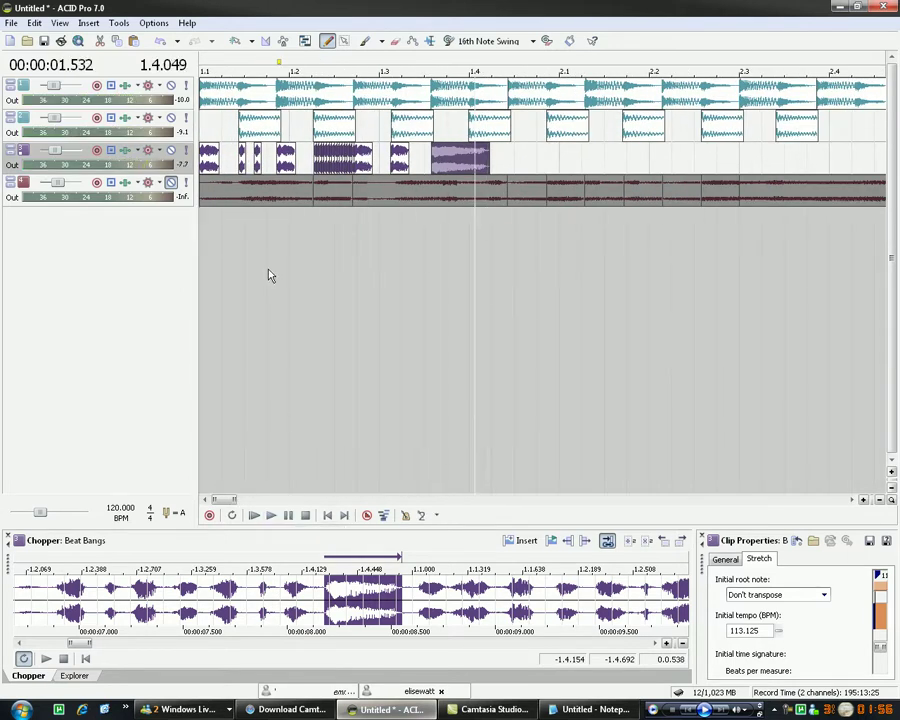
Step: Add a volume envelope to the Beat Bangs track, ramp it up from the bottom across the stutter section and audition it
right_click(303, 162)
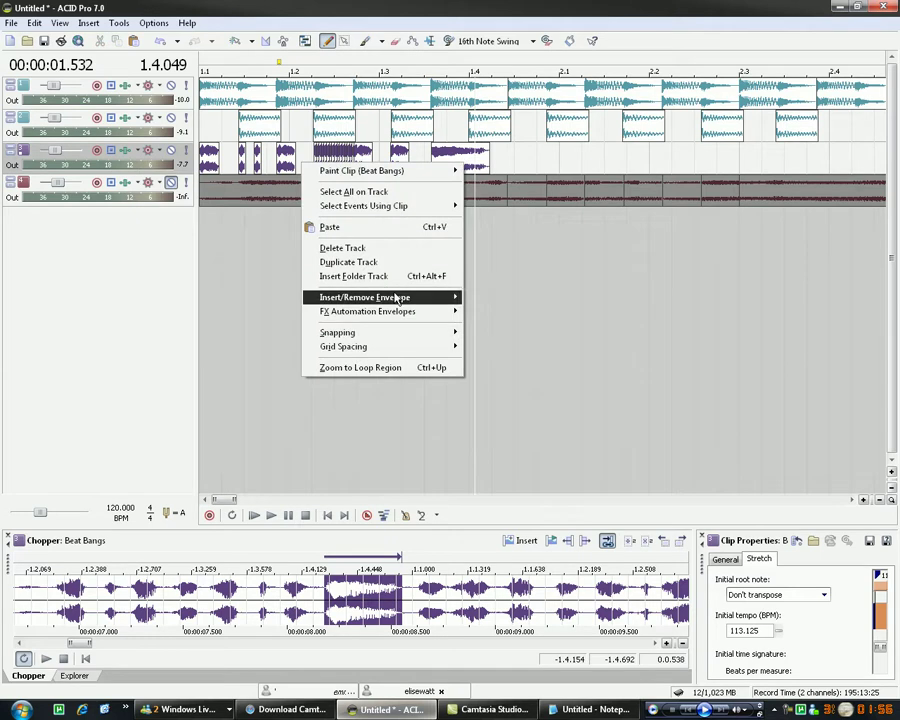
mouse_move(398, 297)
left_click(478, 309)
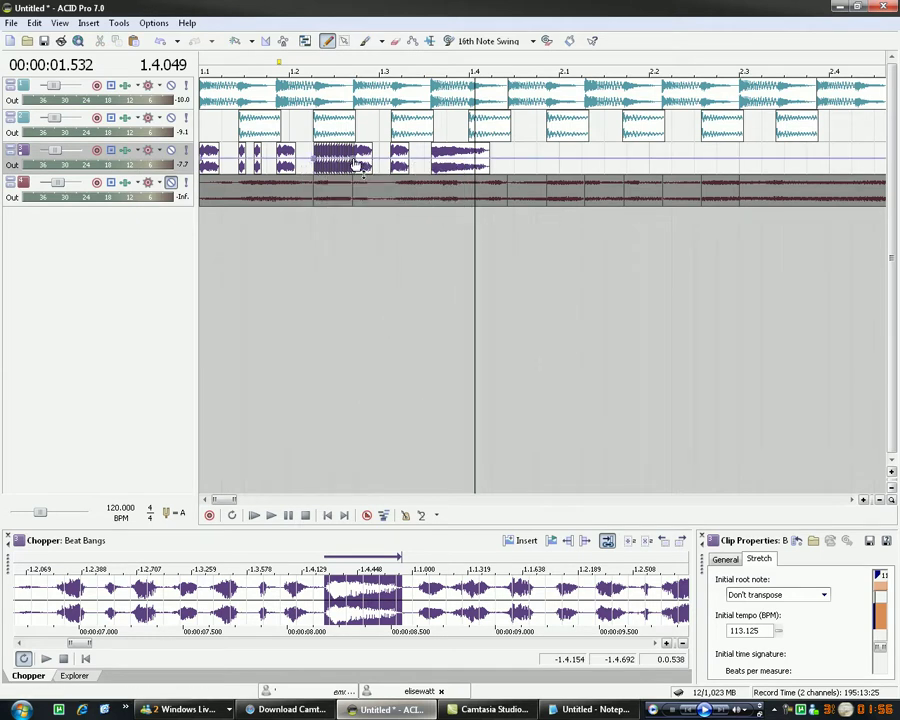
left_click_drag(313, 158, 313, 173)
left_click(254, 454)
left_click(269, 514)
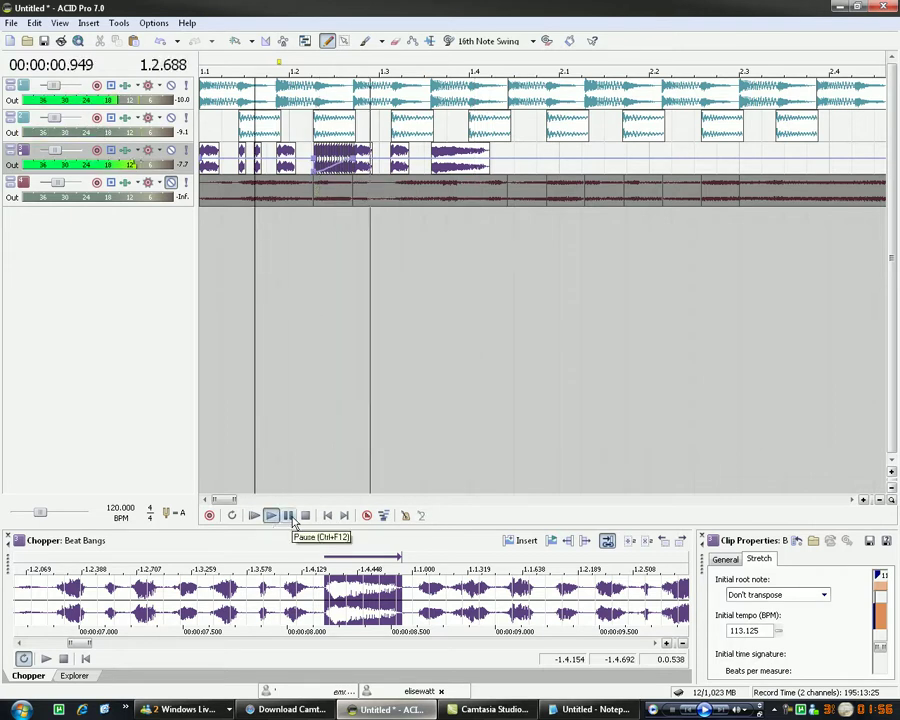
left_click(287, 515)
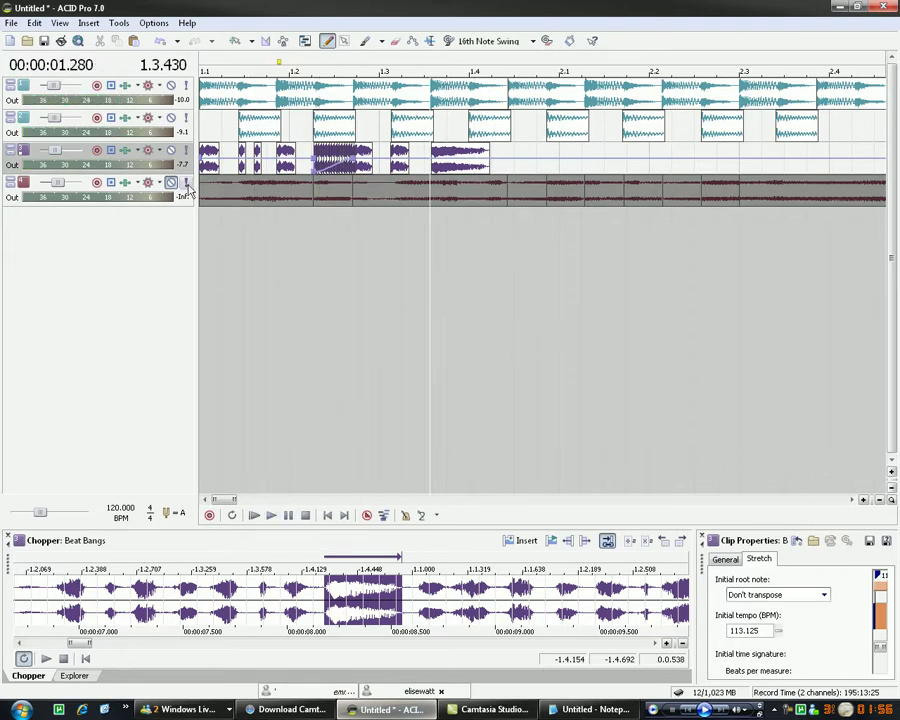
Step: Unmute the Don of the Slums track and play the full mix from the start
left_click(243, 327)
left_click(328, 515)
left_click(272, 516)
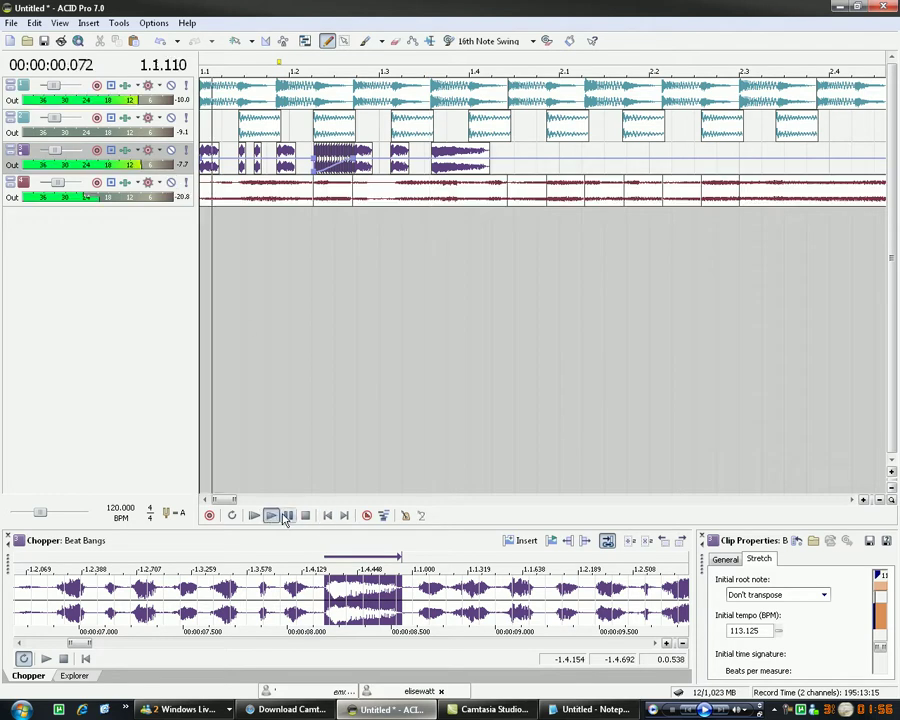
left_click(287, 515)
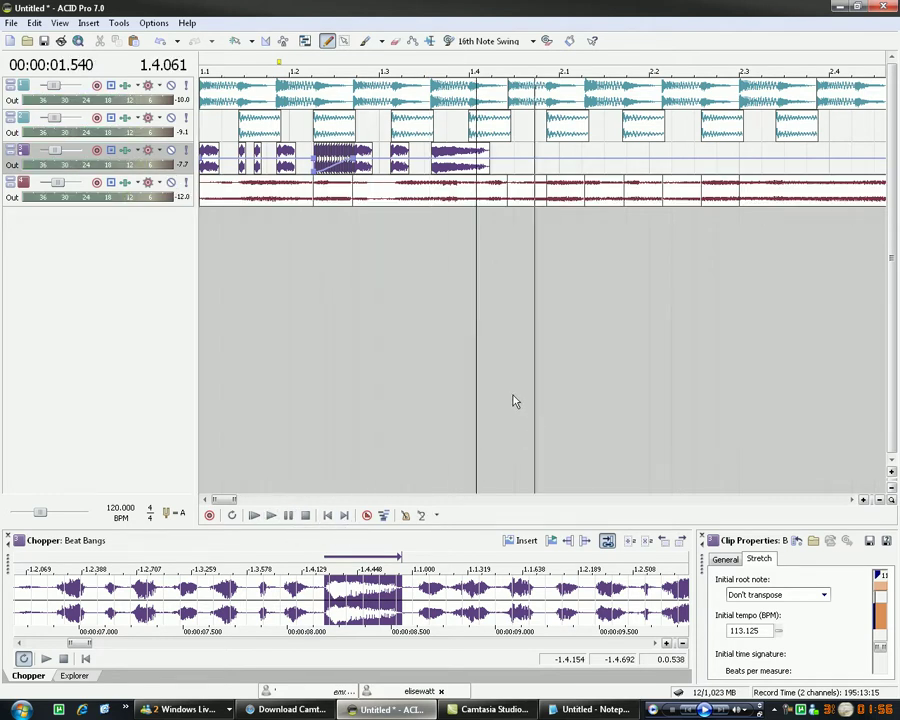
Step: Copy the last three vocal clips, from the full-length one after the stutter onward, to start on the fifth kick
scroll(513, 401, "up", 3)
left_click(320, 170)
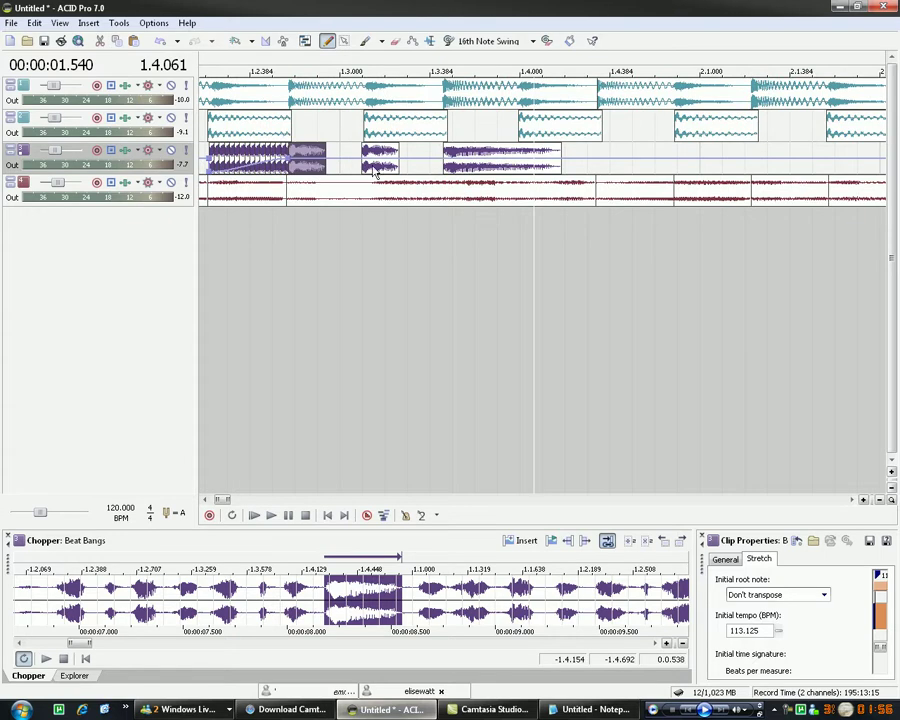
left_click(376, 172, "ctrl")
left_click(468, 172, "ctrl")
left_click_drag(318, 172, 626, 178)
scroll(618, 165, "down", 3)
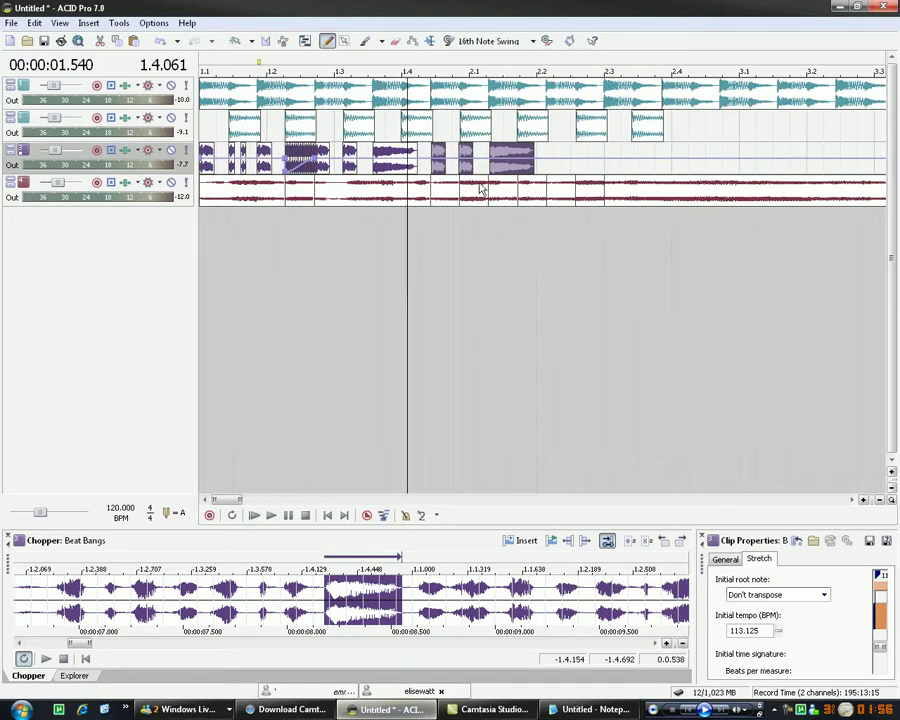
Step: Copy the duplicated group of three vocal clips again so that it starts on the seventh kick, just after 2.2.000
scroll(443, 168, "up", 3)
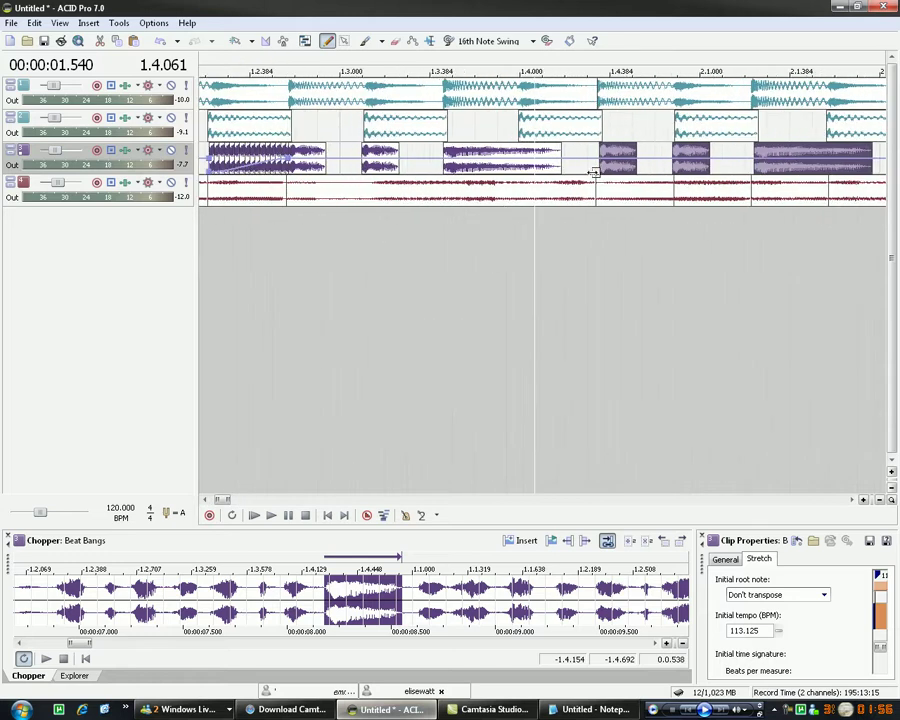
left_click_drag(612, 178, 824, 172)
scroll(600, 176, "down", 1)
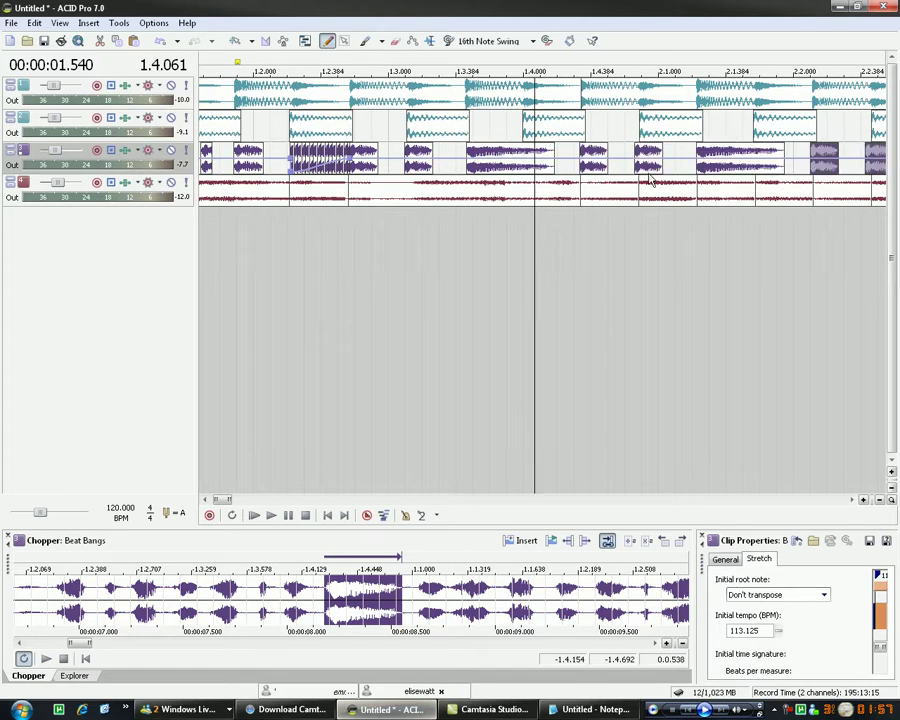
Step: Lower the volume of the three vocal clips in the first repeated group, starting on the fifth kick
left_click(595, 168)
left_click(705, 170)
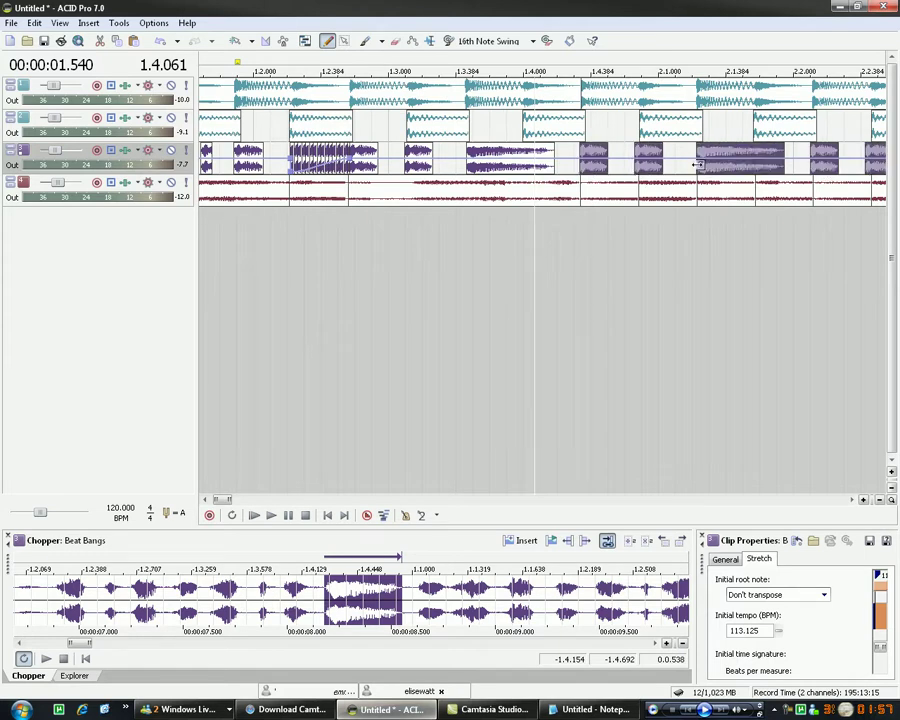
left_click_drag(598, 147, 599, 160)
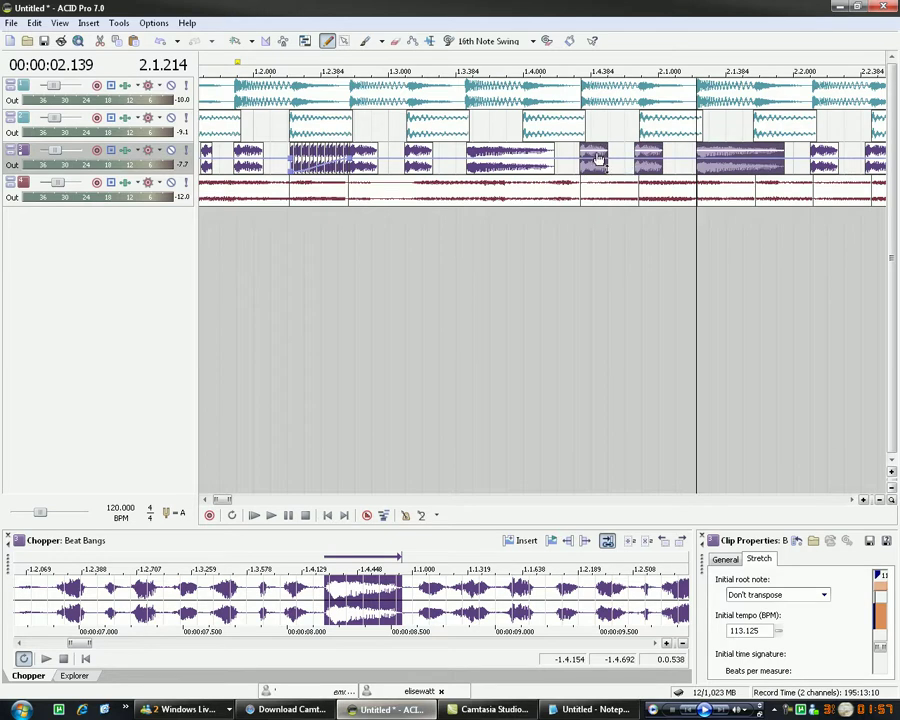
scroll(598, 152, "down", 2)
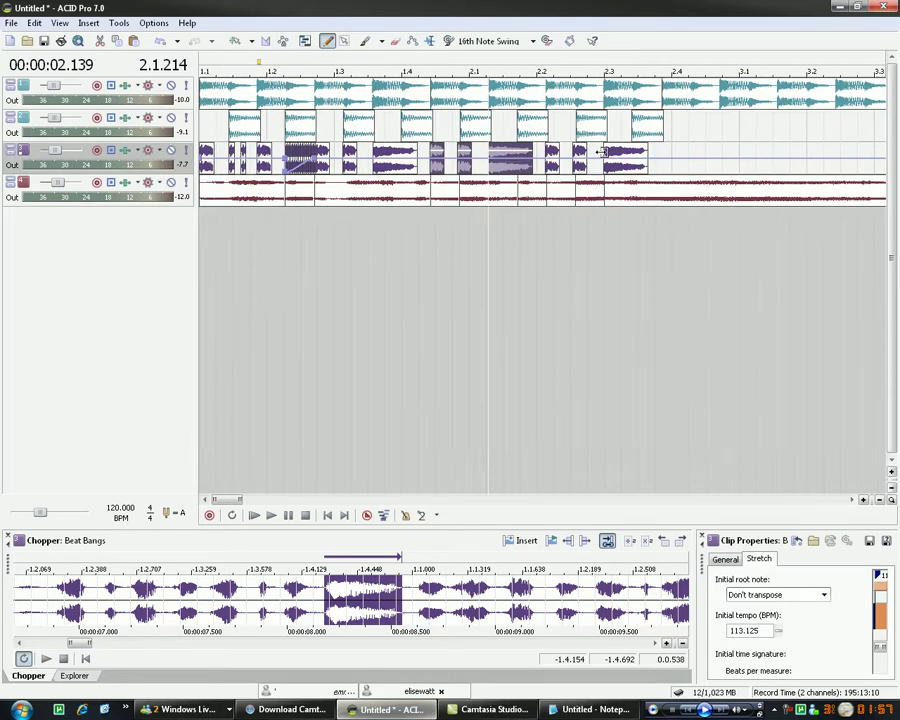
Step: Lower the volume of the three vocal clips in the second repeated group even further, for a fading echo
left_click(551, 157)
left_click(581, 156, "ctrl")
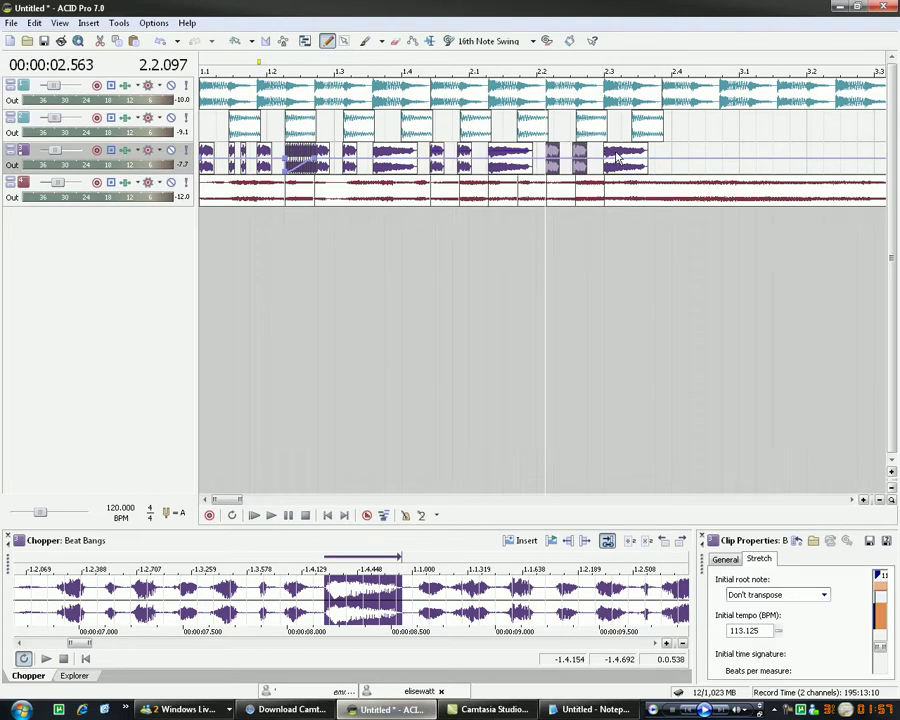
left_click(616, 153, "ctrl")
left_click_drag(617, 146, 620, 171)
Step: Play the whole arrangement to check the fading vocal repeats, and pause after the last vocal clip
left_click(293, 342)
left_click(240, 406)
left_click(267, 500)
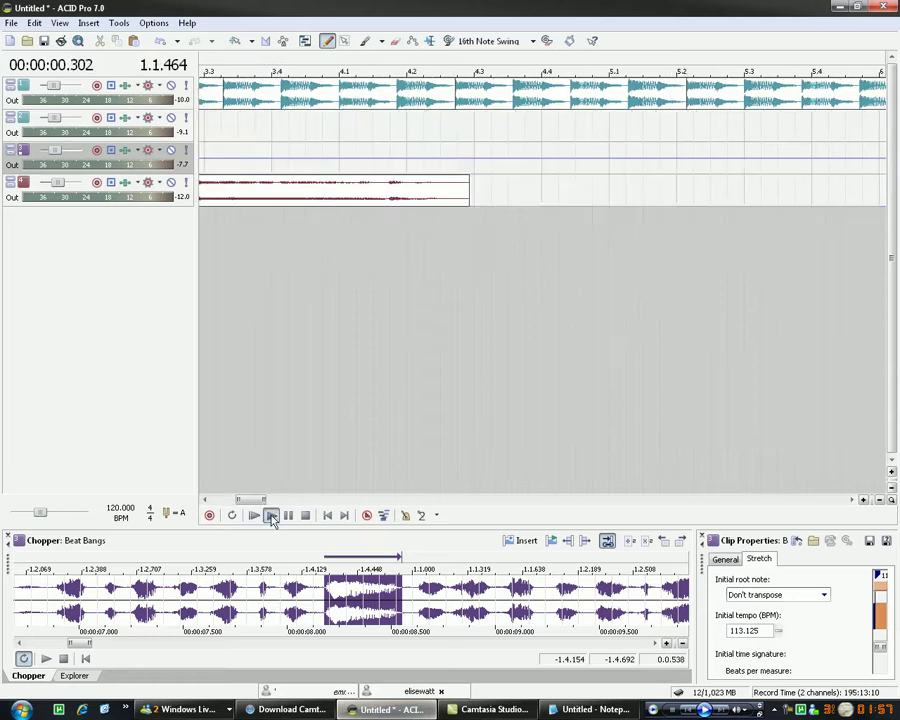
left_click(271, 515)
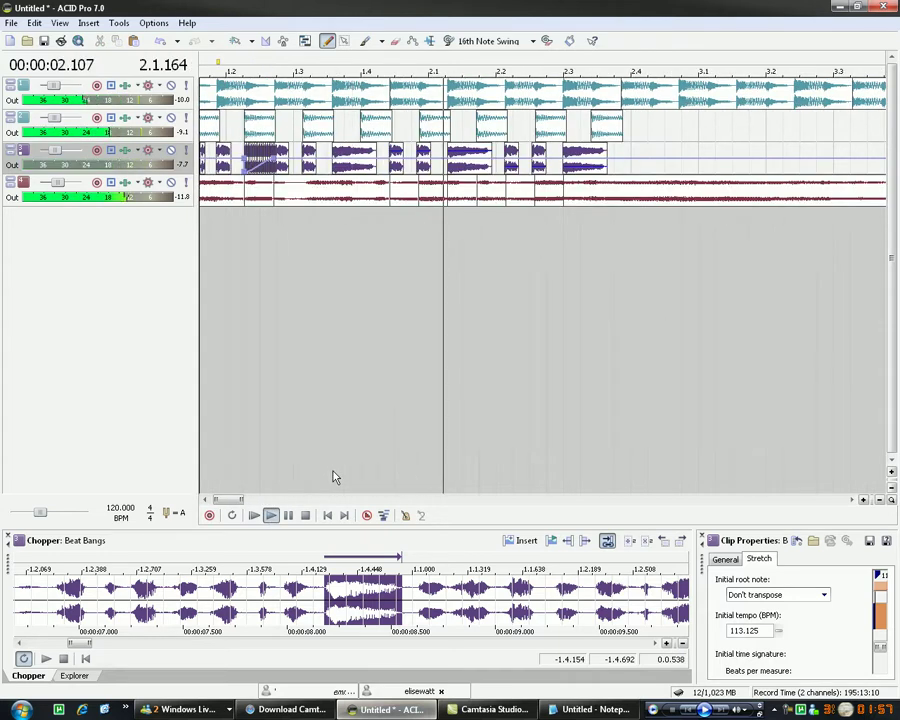
left_click(306, 516)
left_click(271, 515)
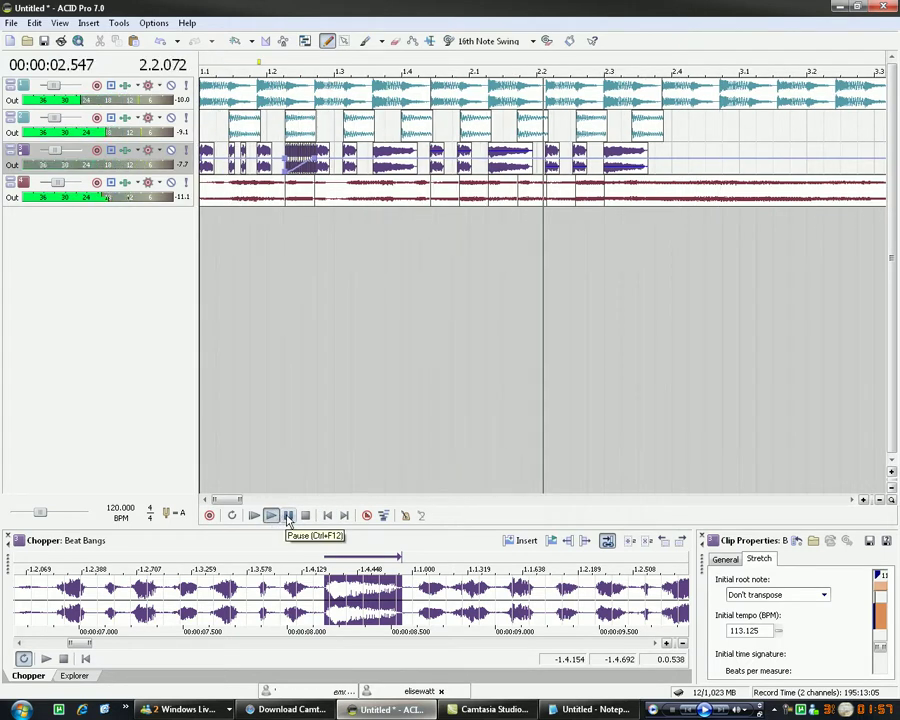
left_click(288, 516)
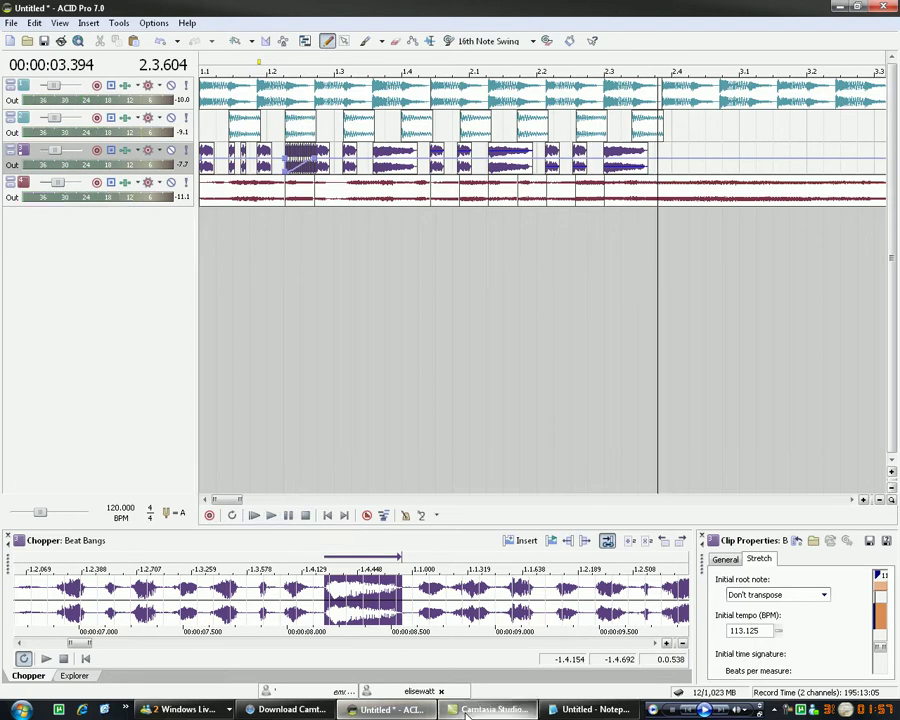
Step: Switch to Notepad, write "Thank you for watching this video" and clear the text
key("alt+Tab")
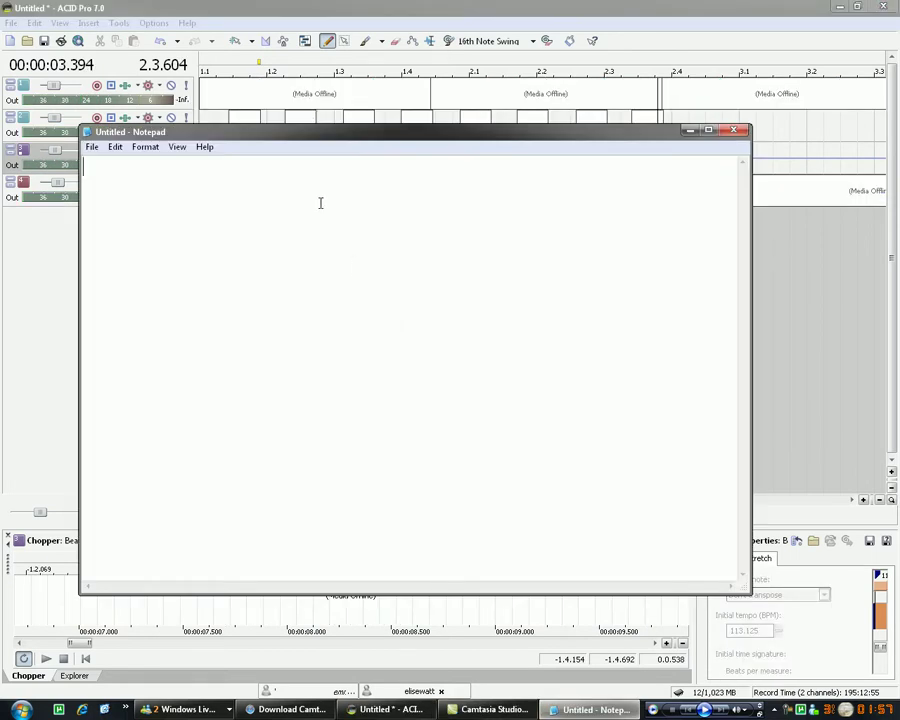
type("Thank you for watching this video")
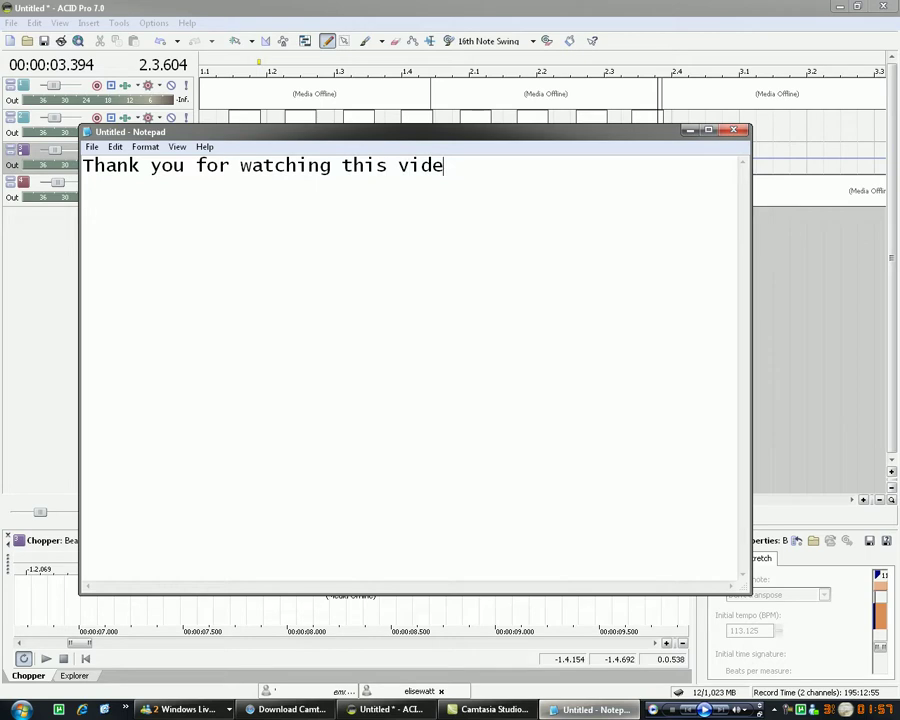
key("BackSpace")
key("BackSpace")
key("BackSpace")
key("BackSpace")
key("BackSpace")
key("BackSpace")
key("BackSpace")
key("BackSpace")
key("BackSpace")
key("BackSpace")
key("BackSpace")
key("BackSpace")
key("BackSpace")
key("BackSpace")
key("BackSpace")
key("BackSpace")
key("BackSpace")
key("BackSpace")
key("BackSpace")
key("BackSpace")
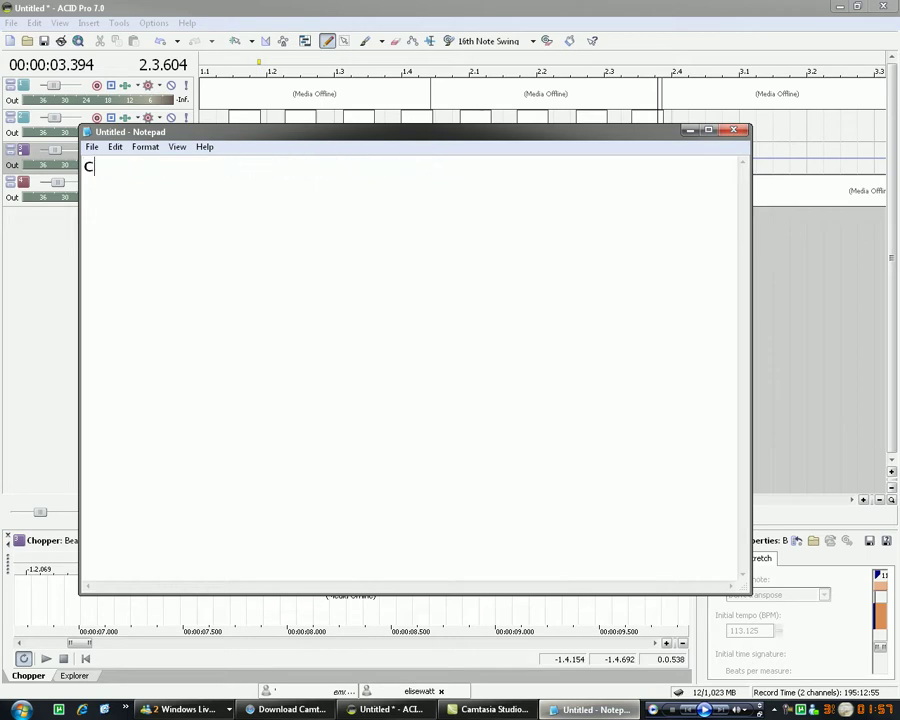
Step: Write "comment and suscribe :D" in the empty note and clear it
type("comment and")
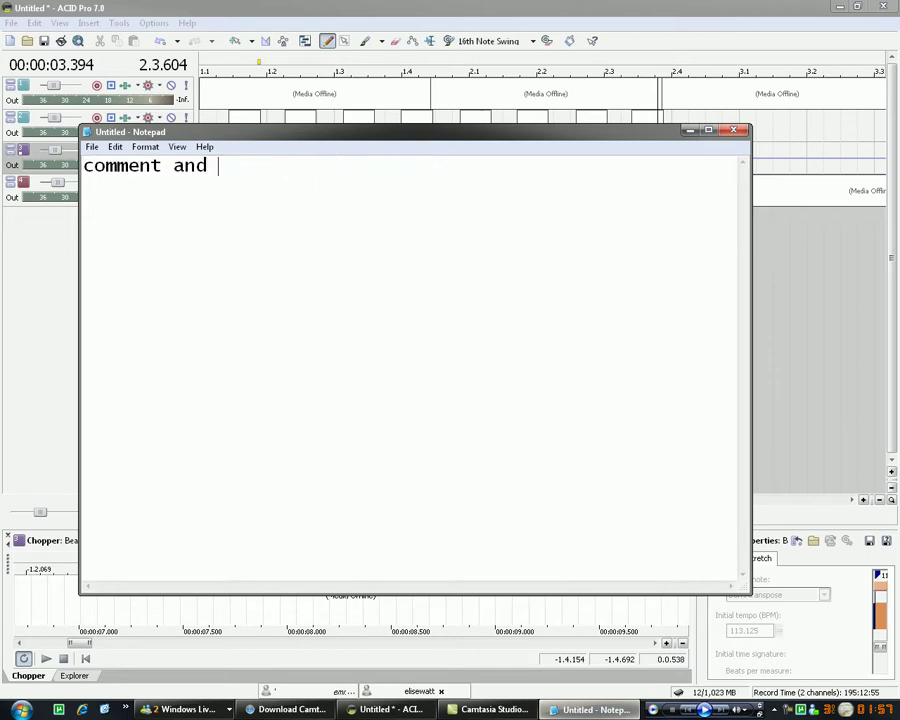
type(" suscribe :D")
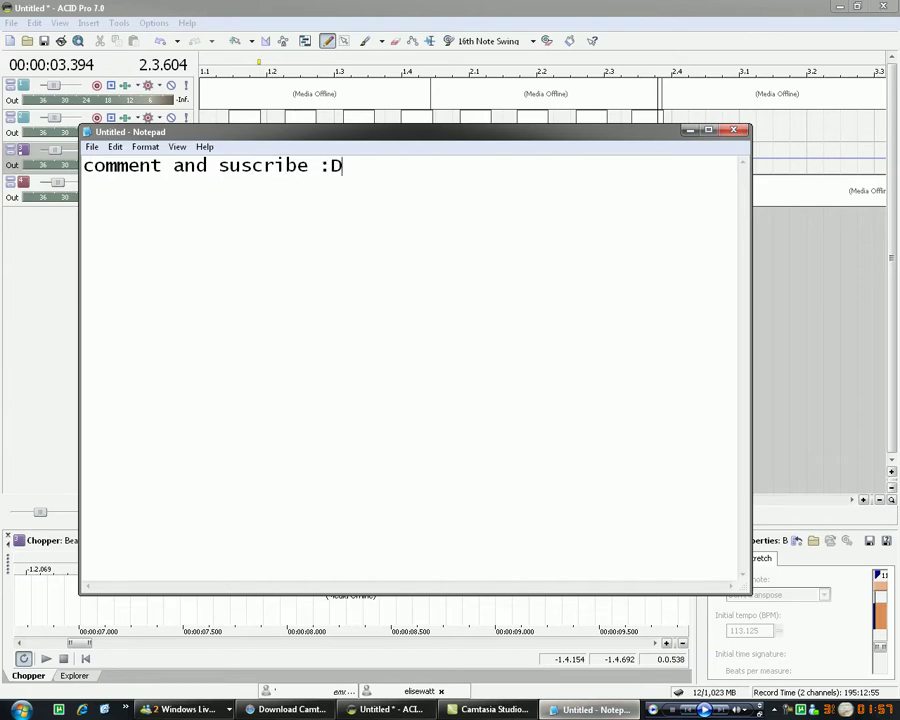
key("BackSpace")
key("BackSpace")
key("BackSpace")
key("BackSpace")
key("BackSpace")
key("BackSpace")
key("BackSpace")
key("BackSpace")
key("BackSpace")
key("BackSpace")
key("BackSpace")
key("BackSpace")
key("BackSpace")
key("BackSpace")
key("BackSpace")
key("BackSpace")
key("BackSpace")
key("BackSpace")
key("BackSpace")
key("BackSpace")
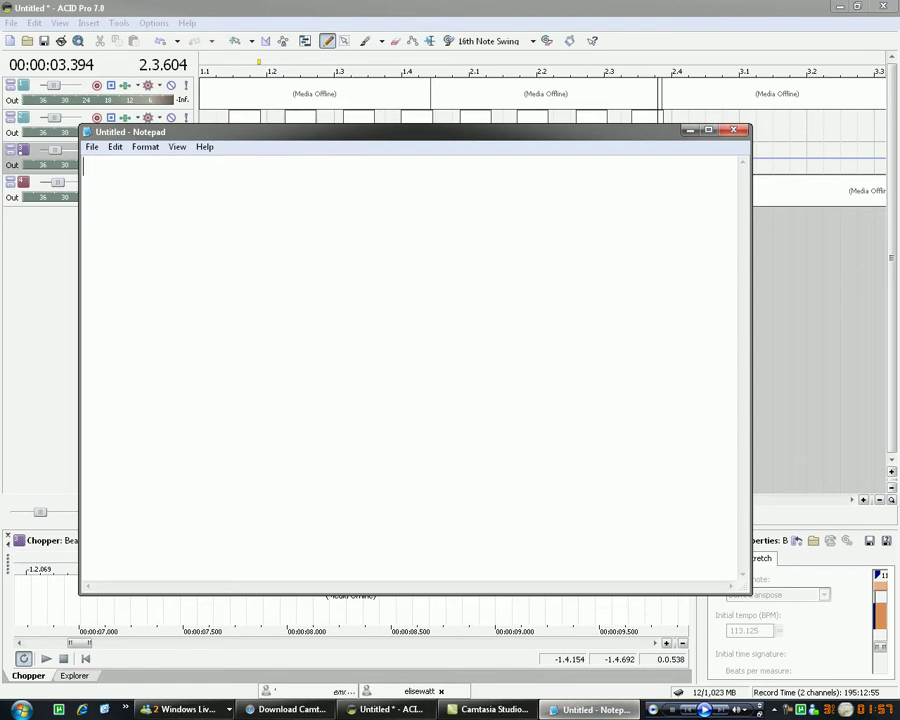